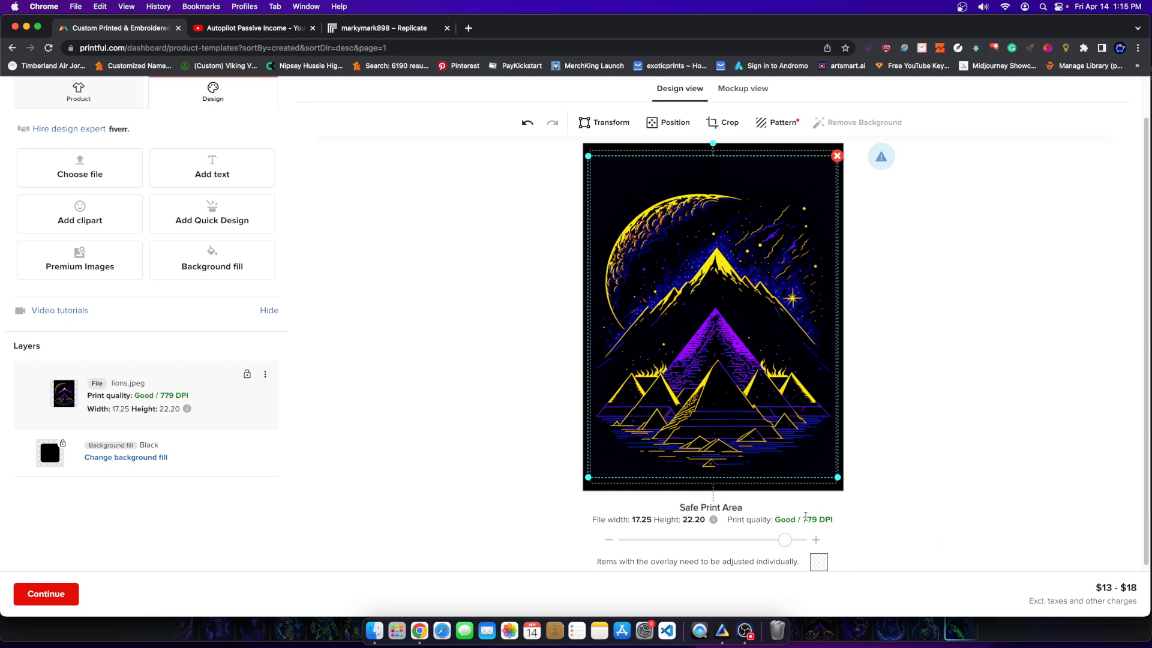
Step: Check the print quality DPI of the mountain design, and switch to the Replicate dashboard
{"action": "left_click_drag", "start_coordinate": [805, 518], "coordinate": [835, 520]}
{"action": "left_click", "coordinate": [837, 520]}
{"action": "left_click", "coordinate": [383, 30]}
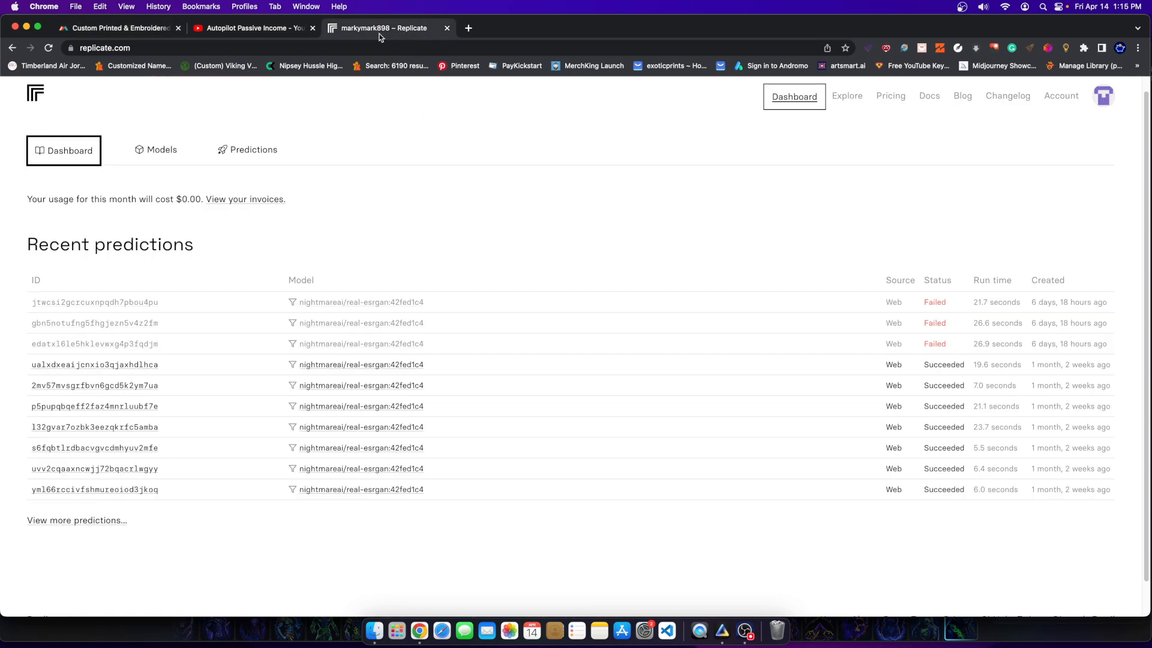
{"action": "scroll", "coordinate": [180, 198], "scroll_direction": "up", "scroll_amount": 1}
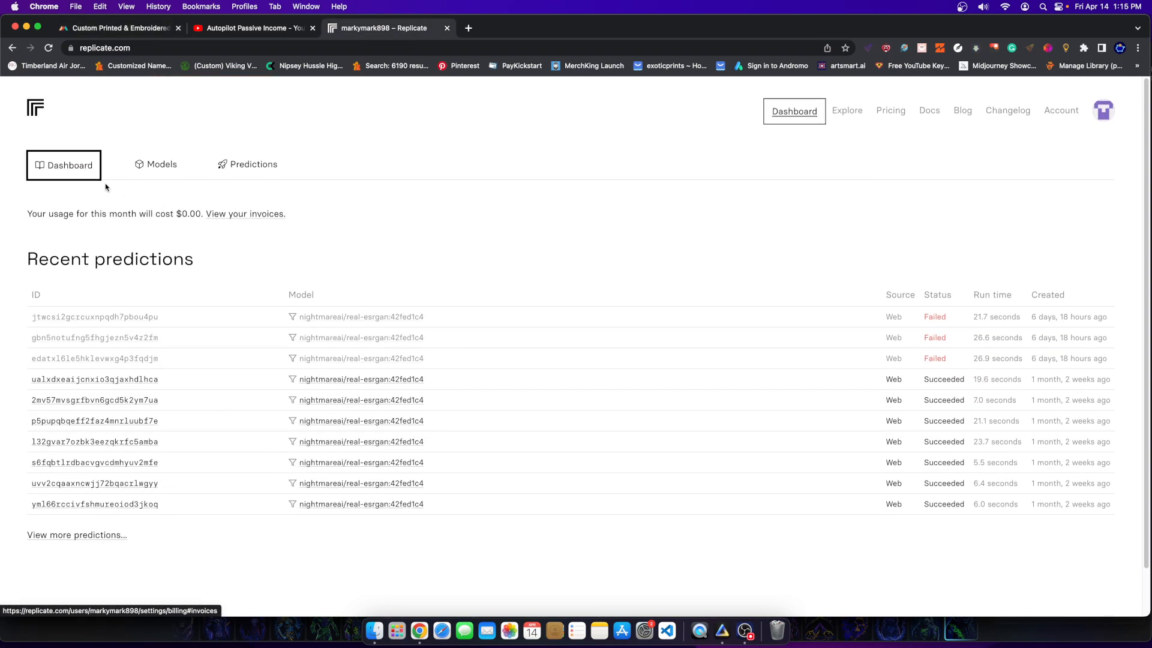
{"action": "left_click", "coordinate": [17, 52]}
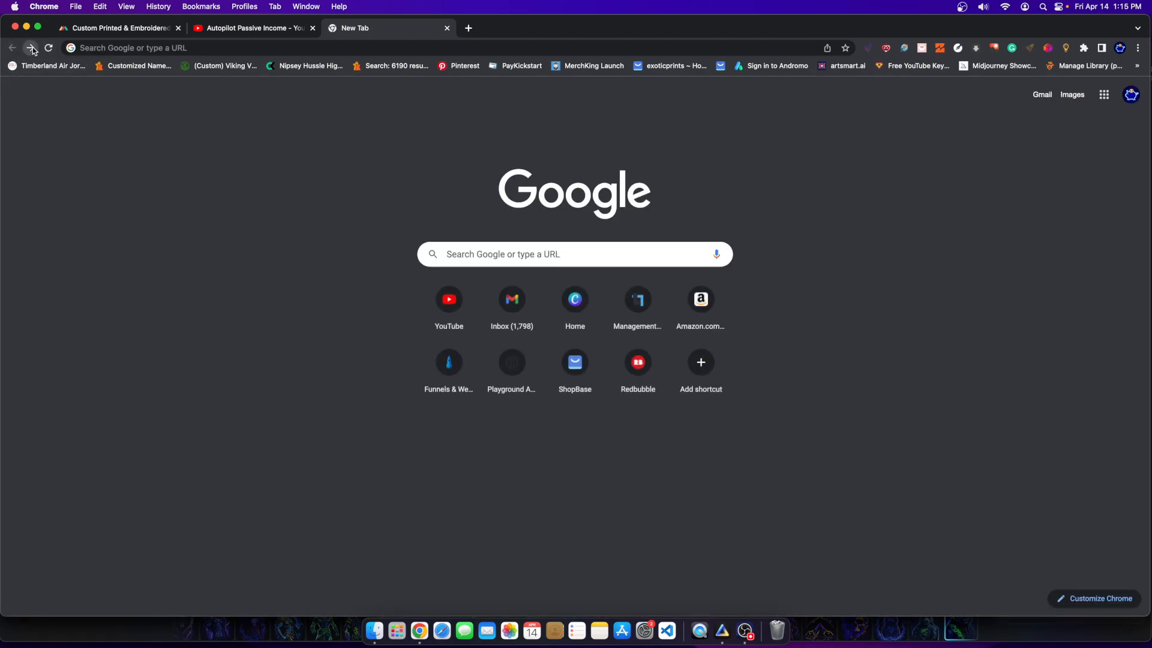
{"action": "left_click", "coordinate": [31, 47]}
{"action": "left_click", "coordinate": [149, 46]}
{"action": "key", "text": "Escape"}
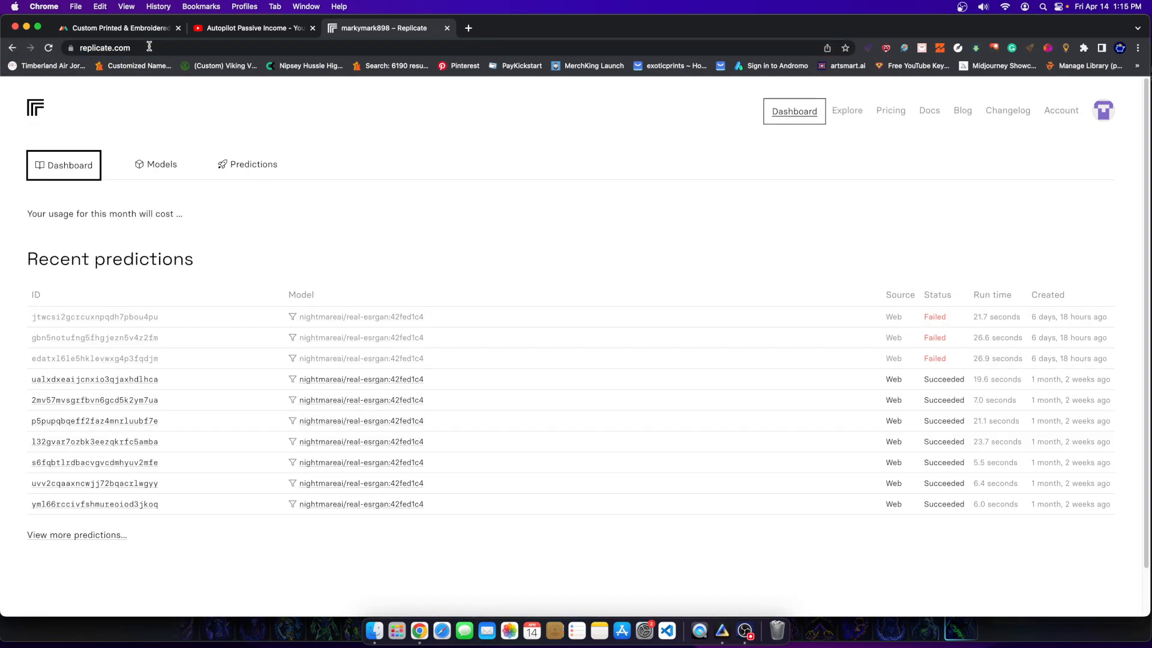
Step: Open the nightmareai/real-esrgan model page on Replicate and view its demo input section
{"action": "left_click", "coordinate": [277, 50]}
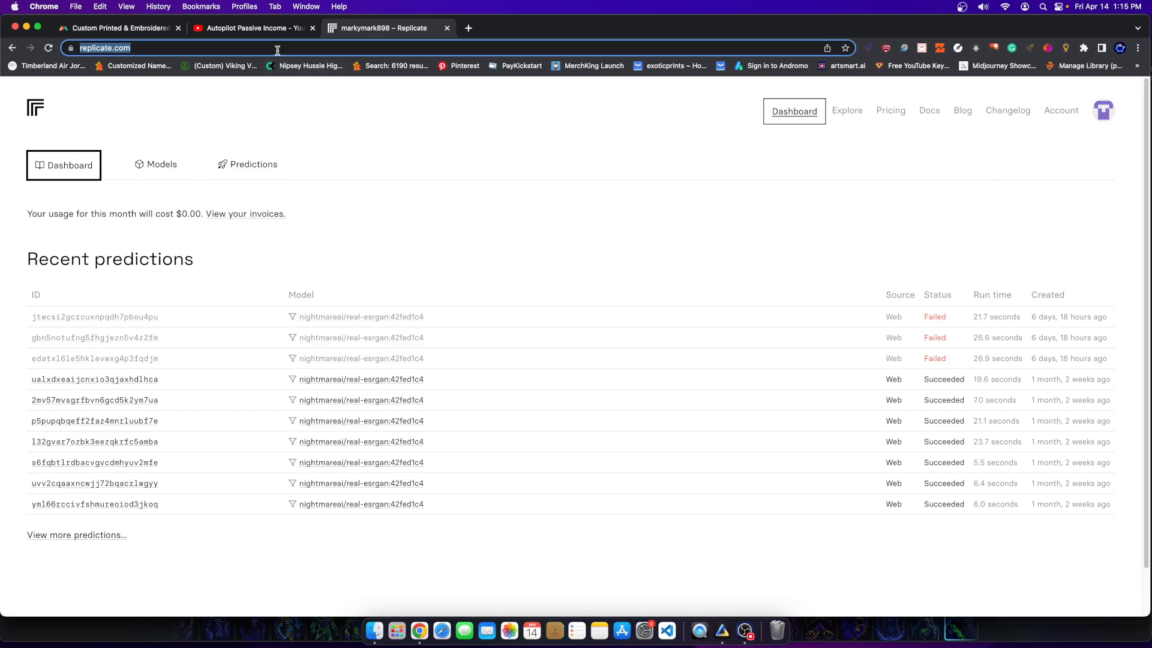
{"action": "left_click", "coordinate": [277, 51]}
{"action": "type", "text": "//"}
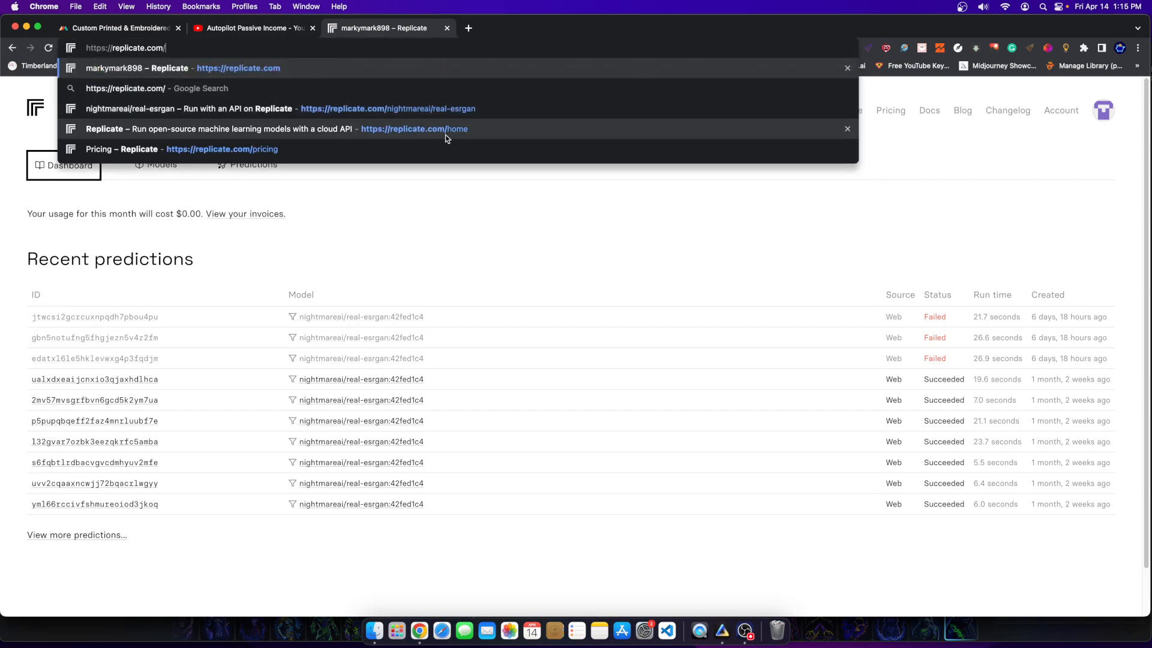
{"action": "left_click", "coordinate": [448, 108]}
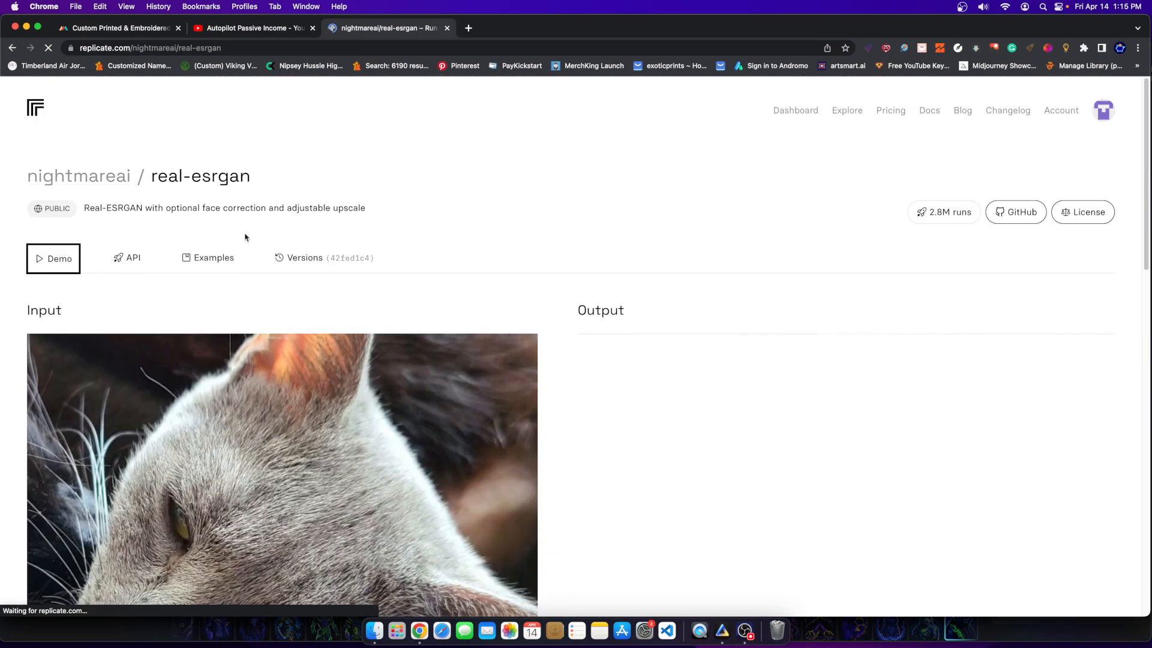
{"action": "left_click_drag", "start_coordinate": [178, 177], "coordinate": [237, 178]}
{"action": "scroll", "coordinate": [452, 276], "scroll_direction": "down", "scroll_amount": 6}
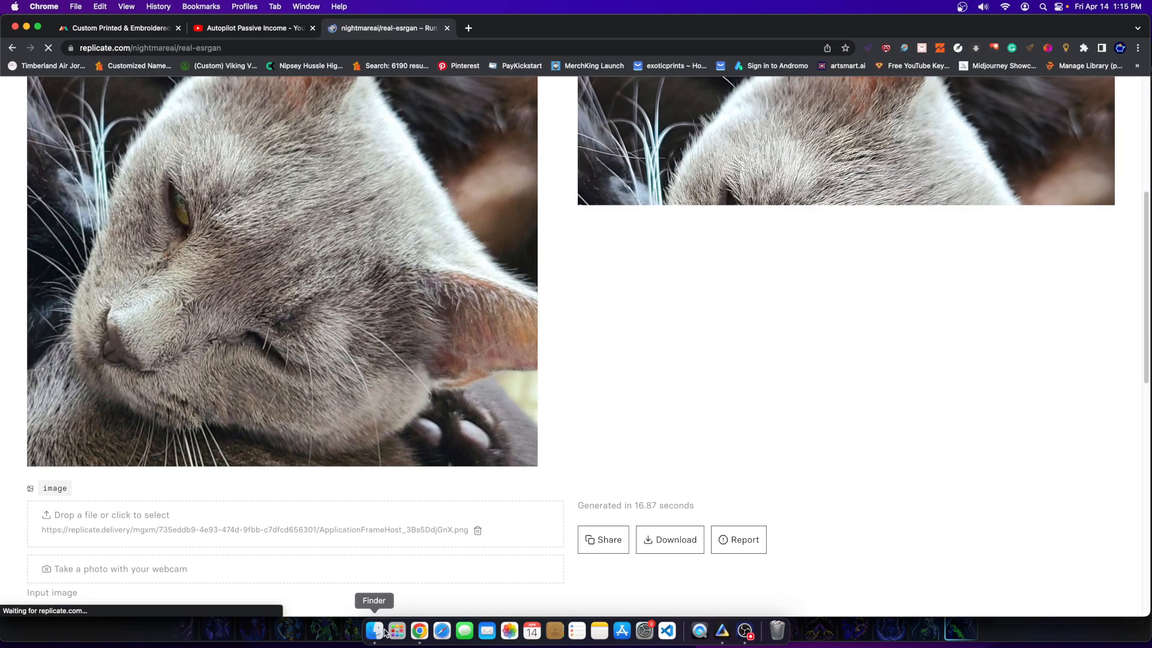
Step: Look through the Desktop folder in Finder for an artwork image, and close the Finder window
{"action": "left_click", "coordinate": [375, 630]}
{"action": "scroll", "coordinate": [756, 210], "scroll_direction": "down", "scroll_amount": 5}
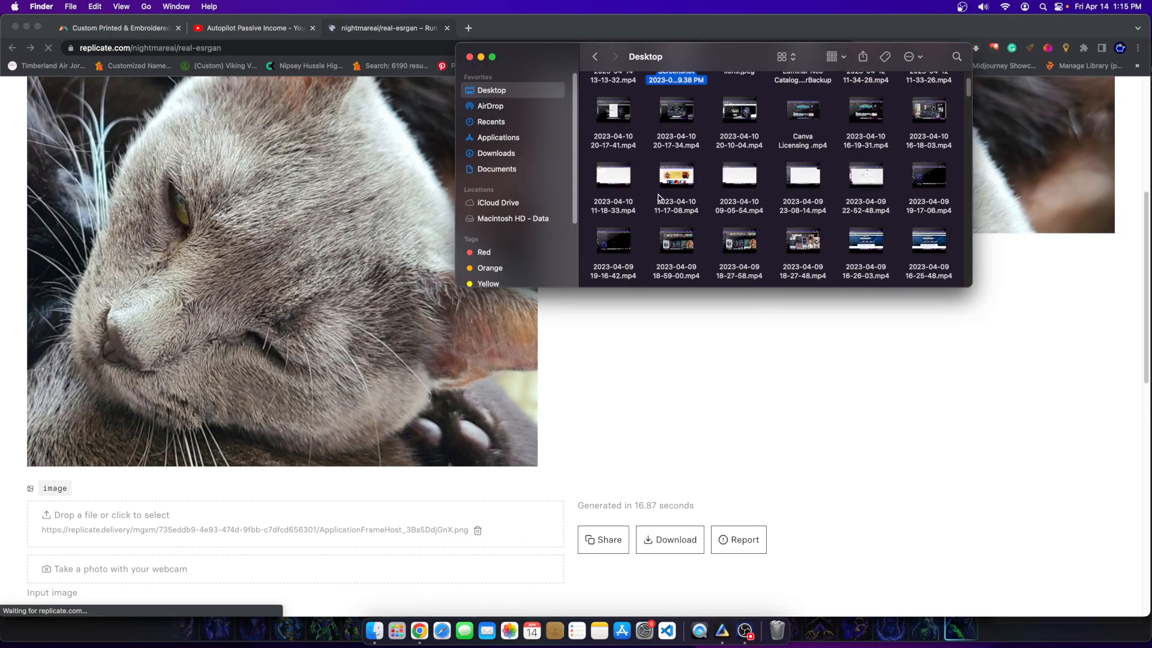
{"action": "scroll", "coordinate": [756, 210], "scroll_direction": "down", "scroll_amount": 2}
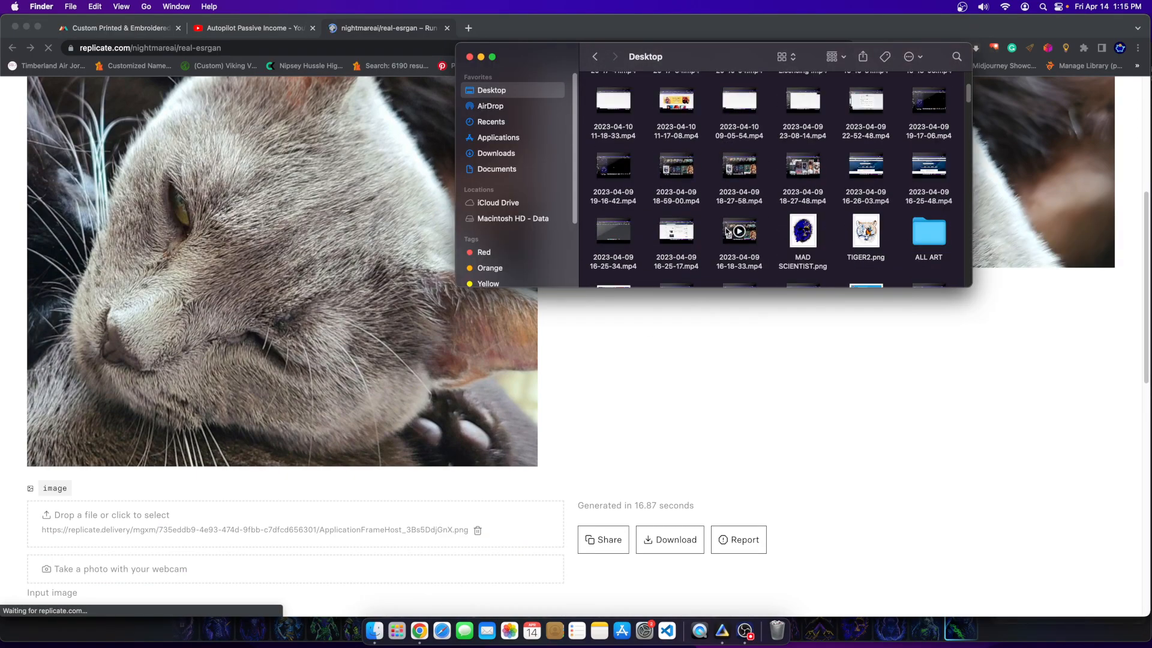
{"action": "scroll", "coordinate": [804, 216], "scroll_direction": "down", "scroll_amount": 3}
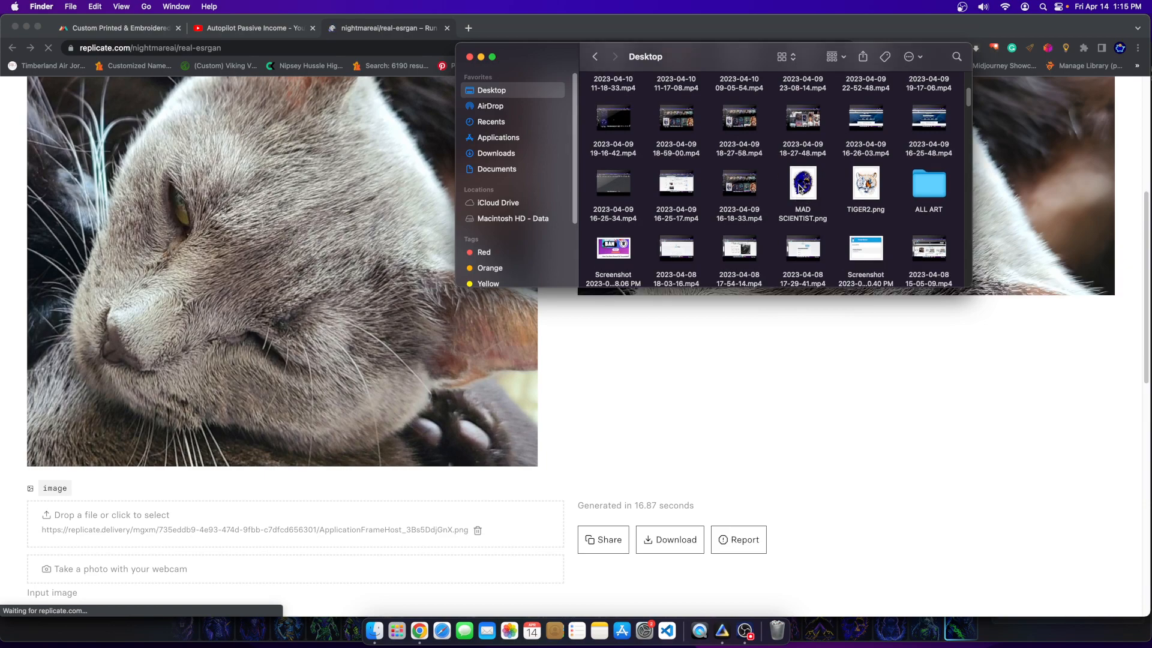
{"action": "scroll", "coordinate": [785, 211], "scroll_direction": "down", "scroll_amount": 2}
{"action": "scroll", "coordinate": [816, 175], "scroll_direction": "up", "scroll_amount": 3}
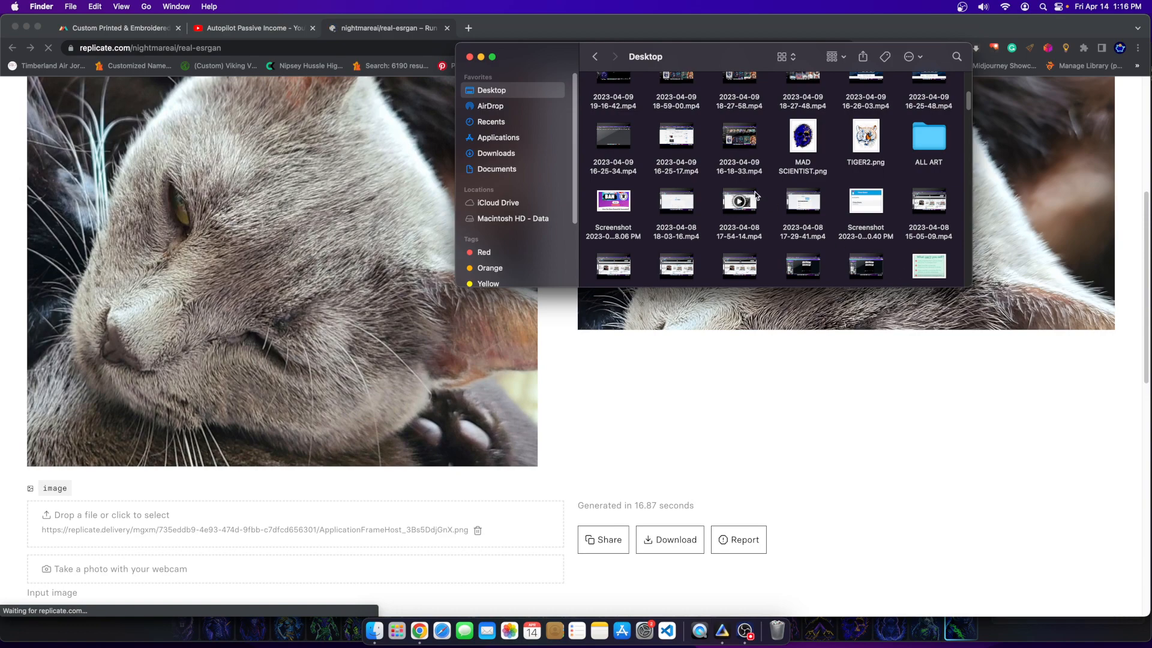
{"action": "left_click", "coordinate": [469, 56]}
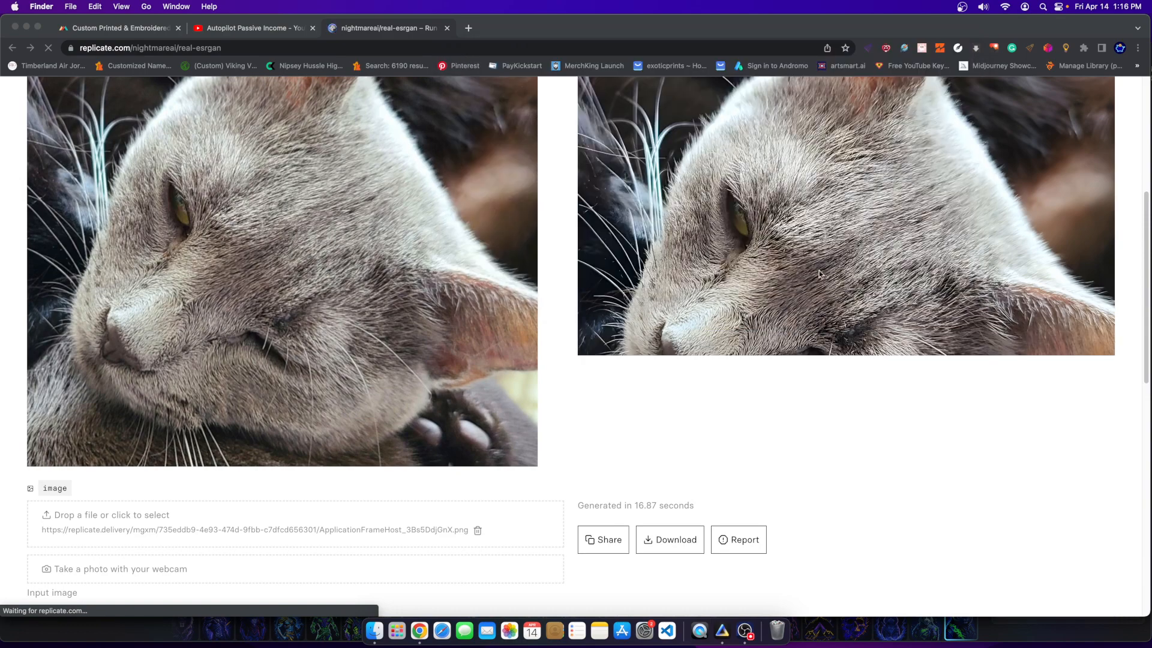
Step: Return from the model page to the Replicate dashboard and open the third prediction in the recent list
{"action": "scroll", "coordinate": [747, 260], "scroll_direction": "down", "scroll_amount": 10}
{"action": "scroll", "coordinate": [747, 260], "scroll_direction": "up", "scroll_amount": 7}
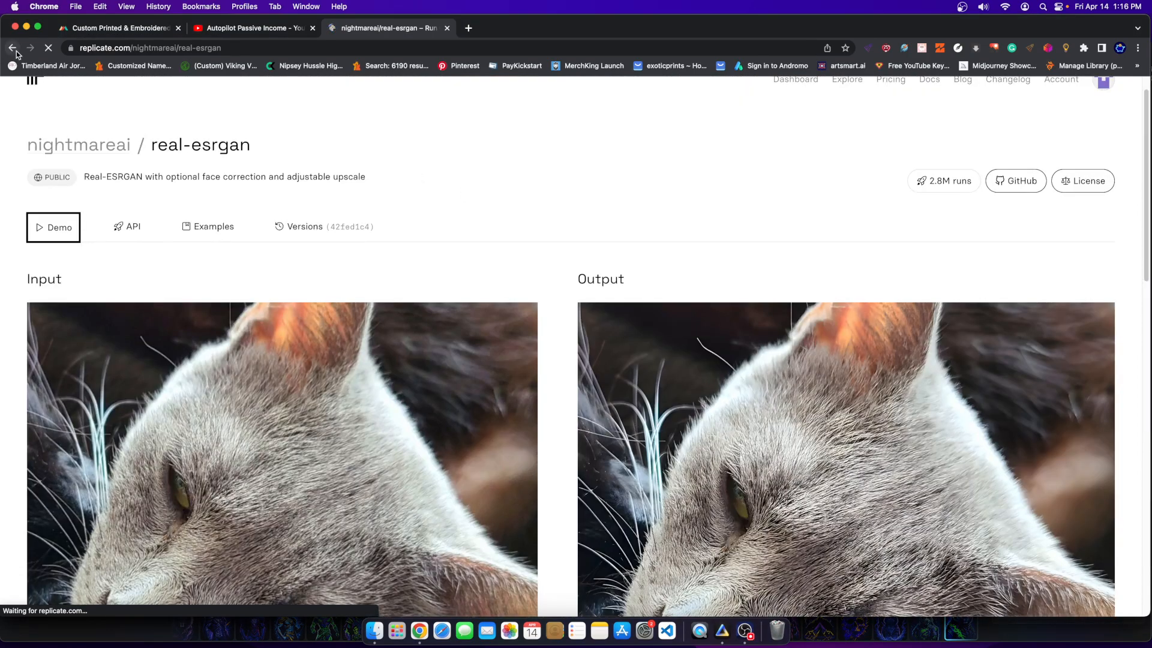
{"action": "left_click", "coordinate": [16, 51]}
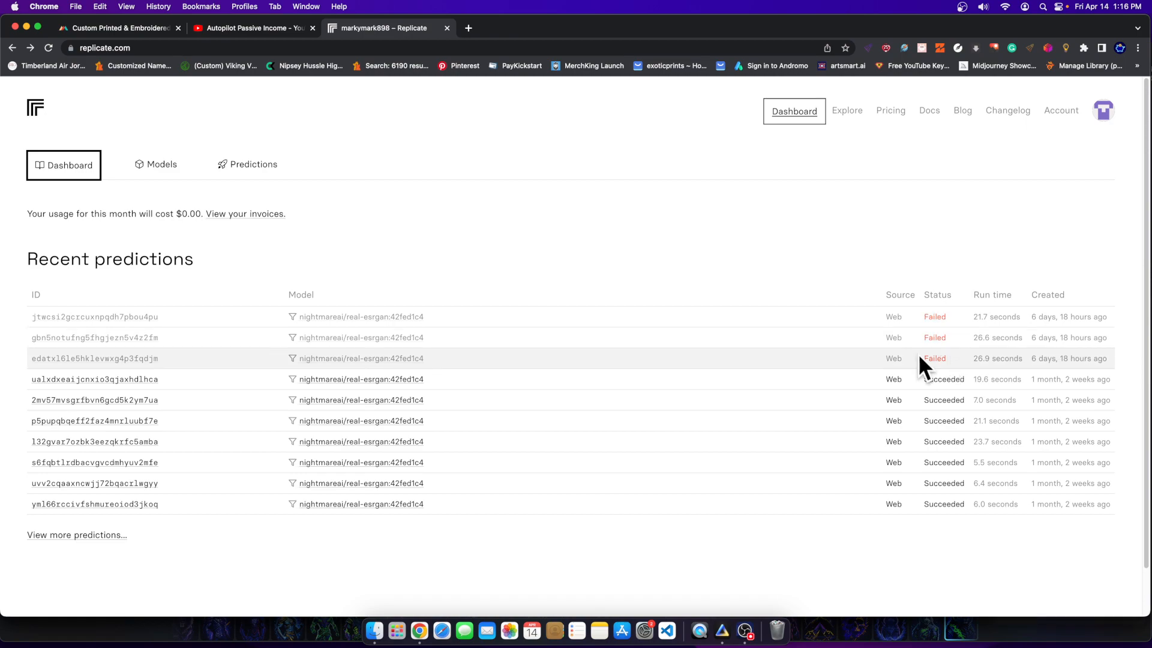
{"action": "left_click_drag", "start_coordinate": [918, 355], "coordinate": [916, 381]}
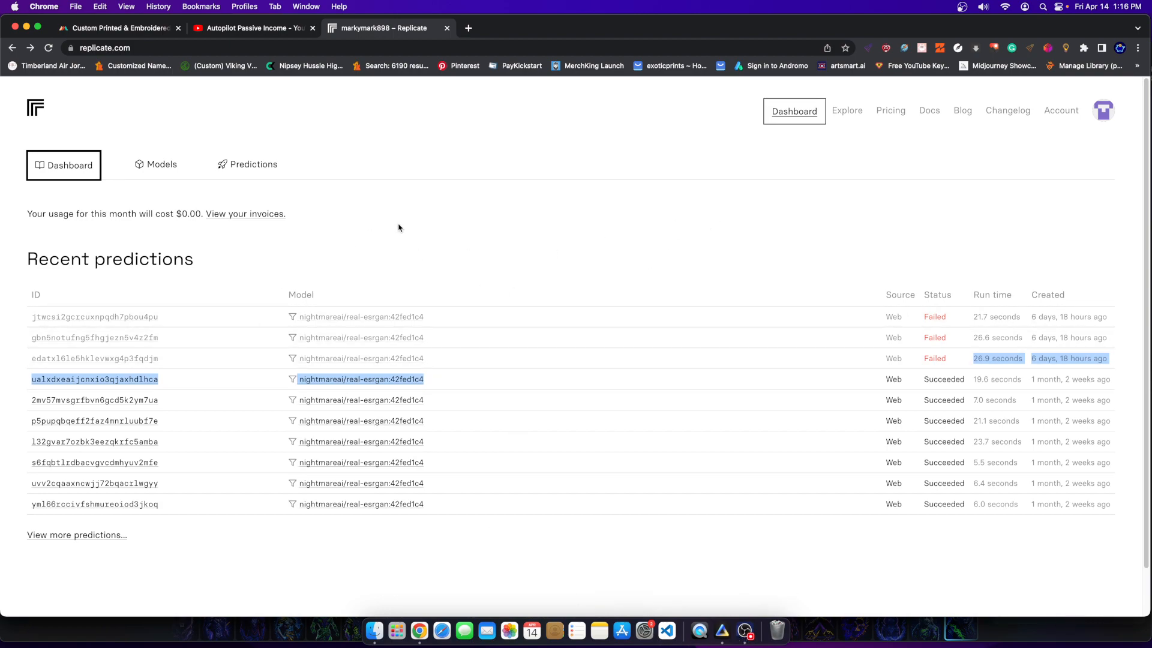
{"action": "left_click", "coordinate": [108, 358]}
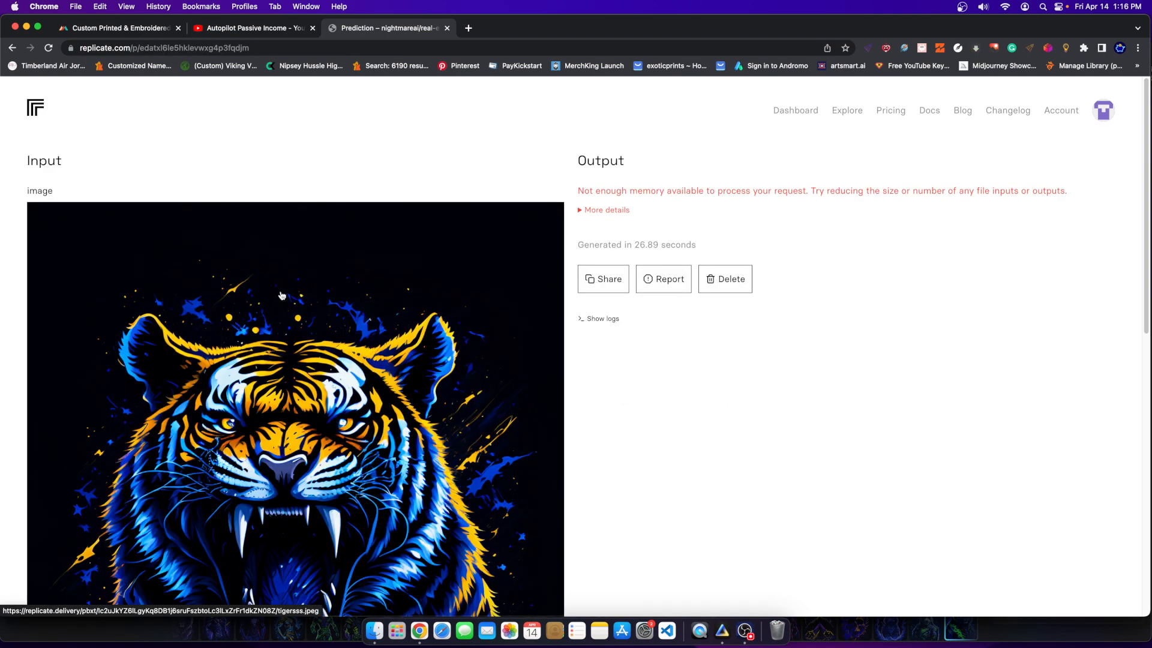
Step: Examine the prediction's tiger input image, its scale setting and the output message
{"action": "scroll", "coordinate": [254, 380], "scroll_direction": "down", "scroll_amount": 2}
{"action": "scroll", "coordinate": [254, 381], "scroll_direction": "down", "scroll_amount": 5}
{"action": "scroll", "coordinate": [303, 360], "scroll_direction": "up", "scroll_amount": 3}
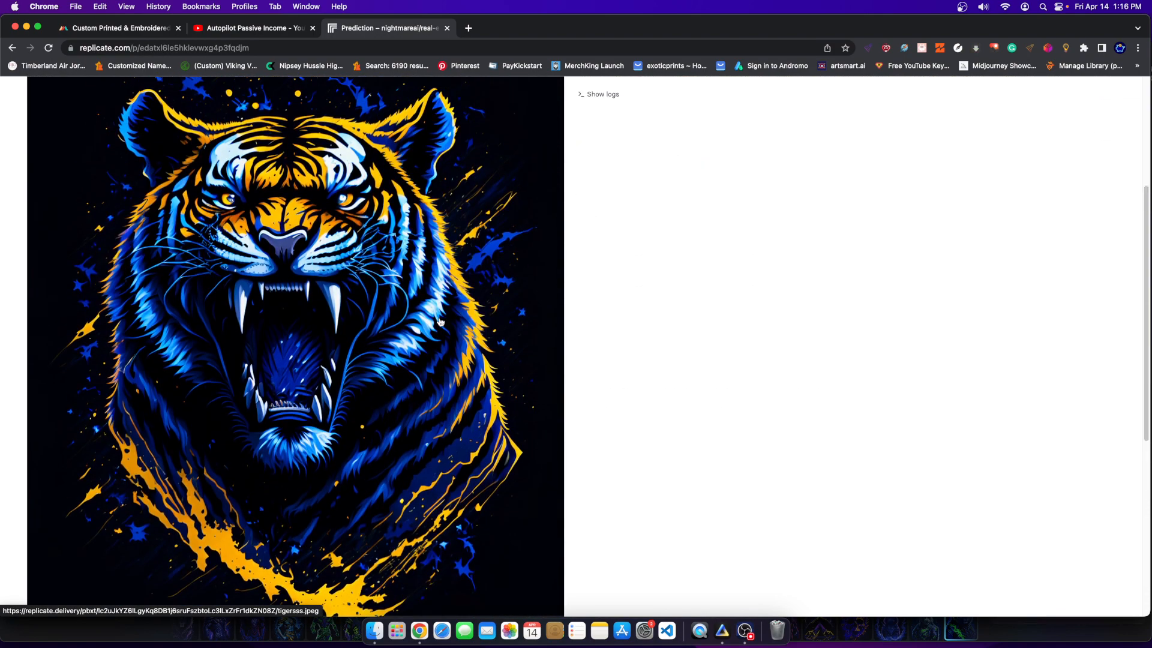
{"action": "scroll", "coordinate": [321, 326], "scroll_direction": "up", "scroll_amount": 3}
{"action": "scroll", "coordinate": [242, 343], "scroll_direction": "down", "scroll_amount": 10}
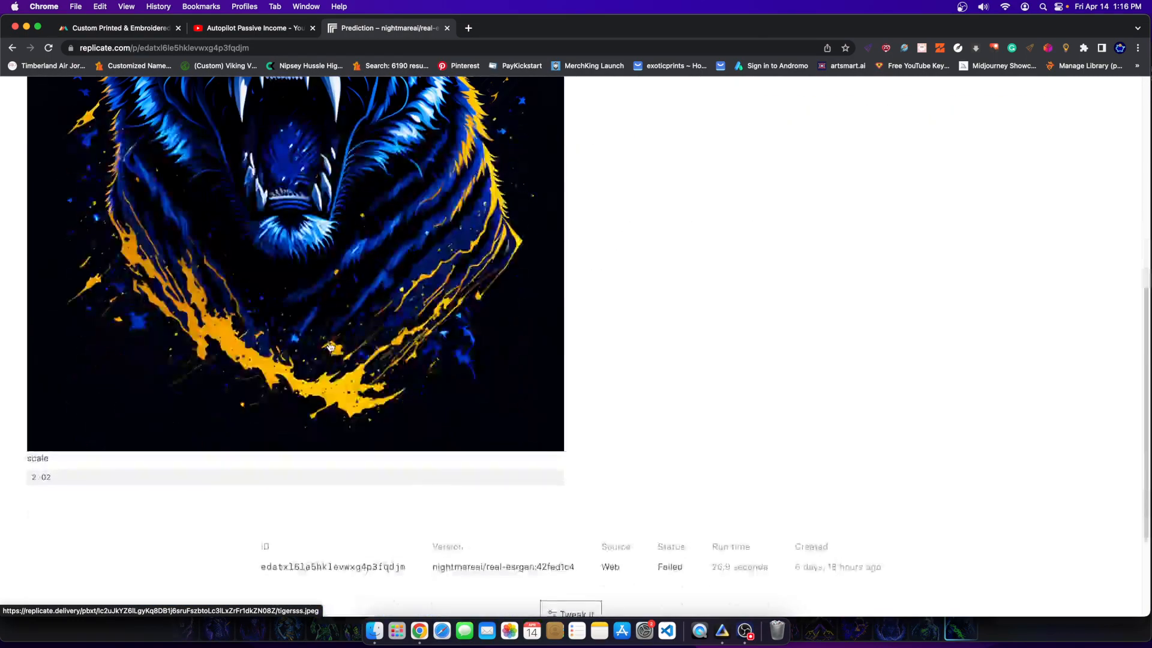
{"action": "scroll", "coordinate": [240, 344], "scroll_direction": "up", "scroll_amount": 10}
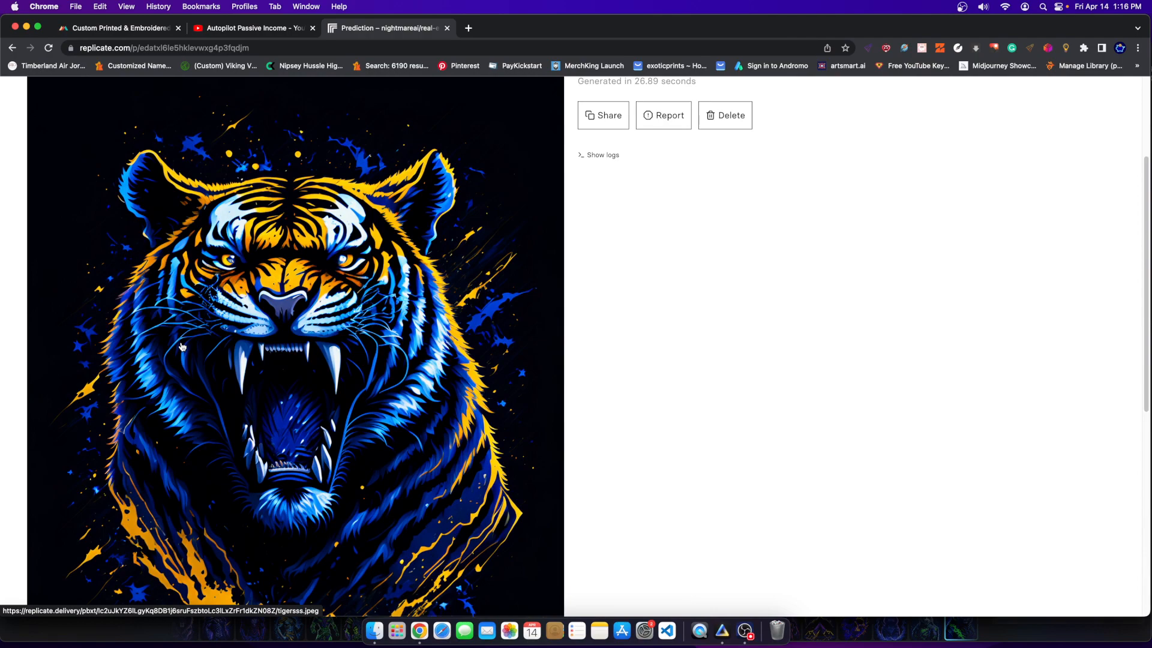
{"action": "scroll", "coordinate": [182, 347], "scroll_direction": "up", "scroll_amount": 3}
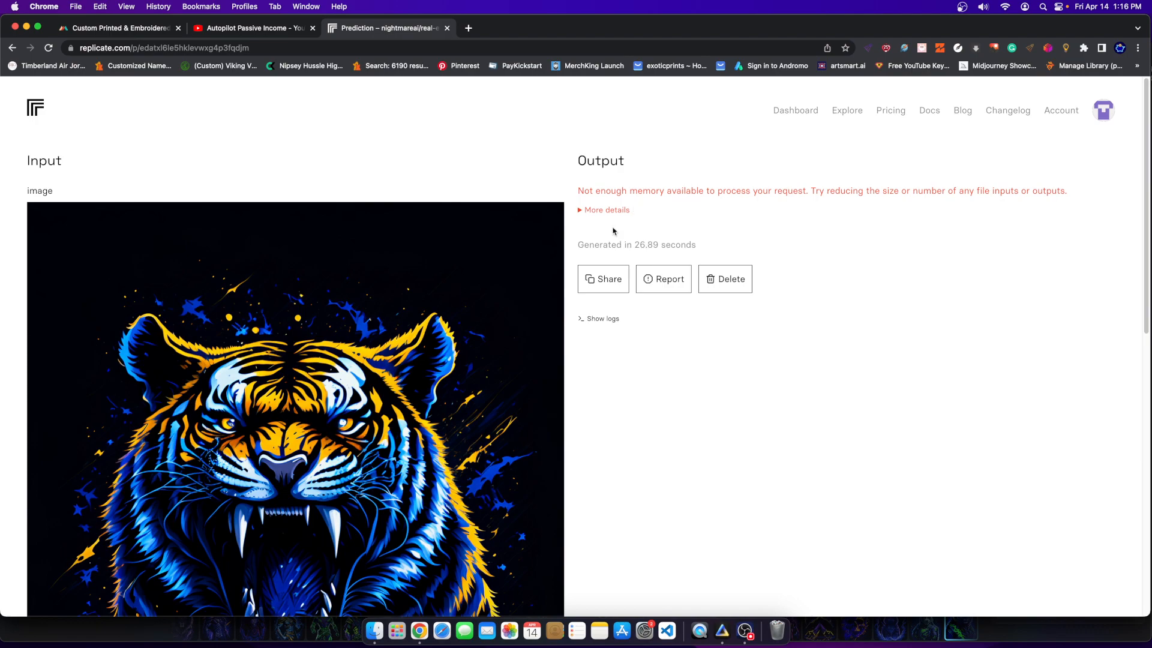
{"action": "left_click_drag", "start_coordinate": [578, 191], "coordinate": [886, 191]}
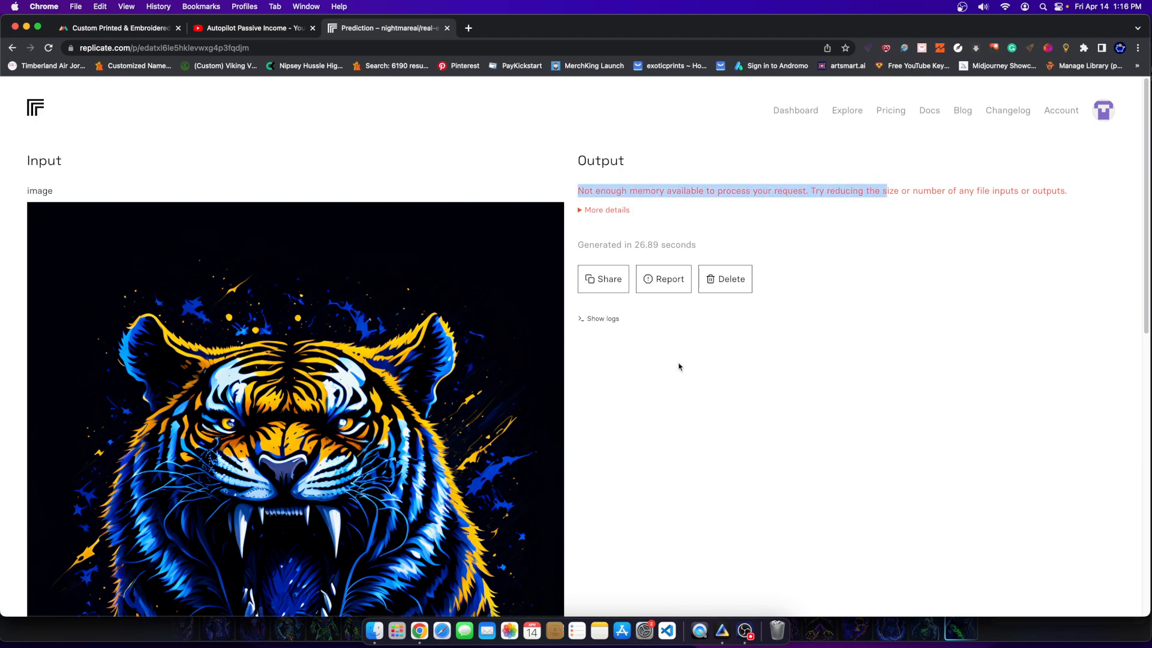
{"action": "scroll", "coordinate": [678, 364], "scroll_direction": "down", "scroll_amount": 5}
{"action": "scroll", "coordinate": [703, 483], "scroll_direction": "up", "scroll_amount": 5}
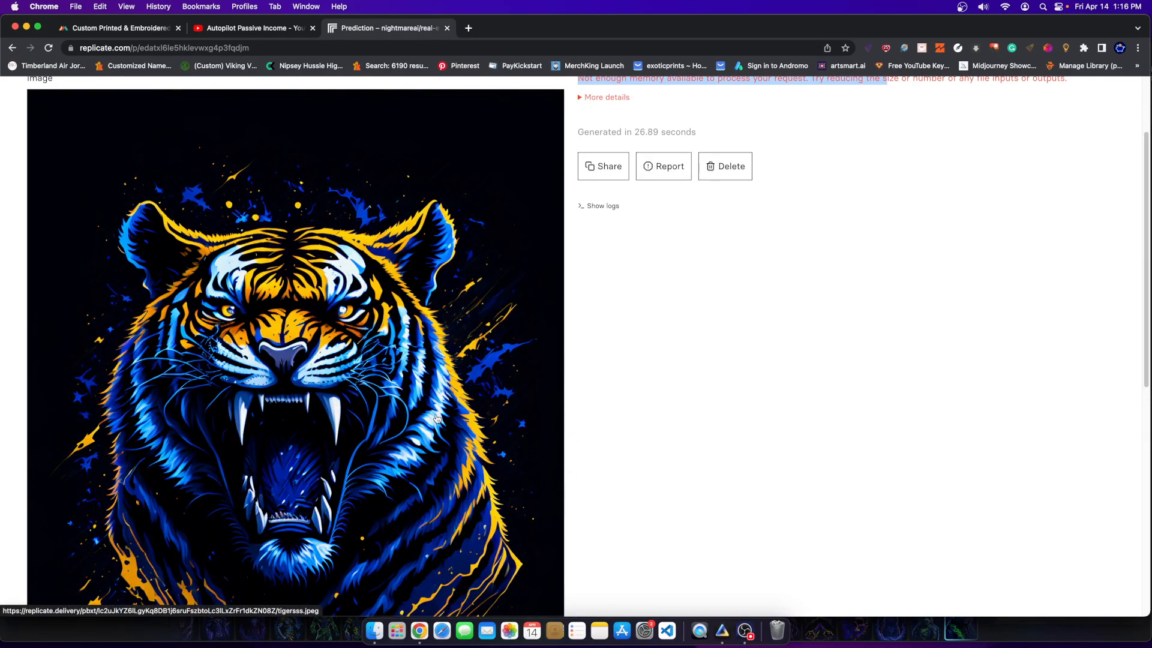
Step: Bring up Luminar Neo, and return to Chrome to review the tiger prediction page again
{"action": "left_click", "coordinate": [722, 630]}
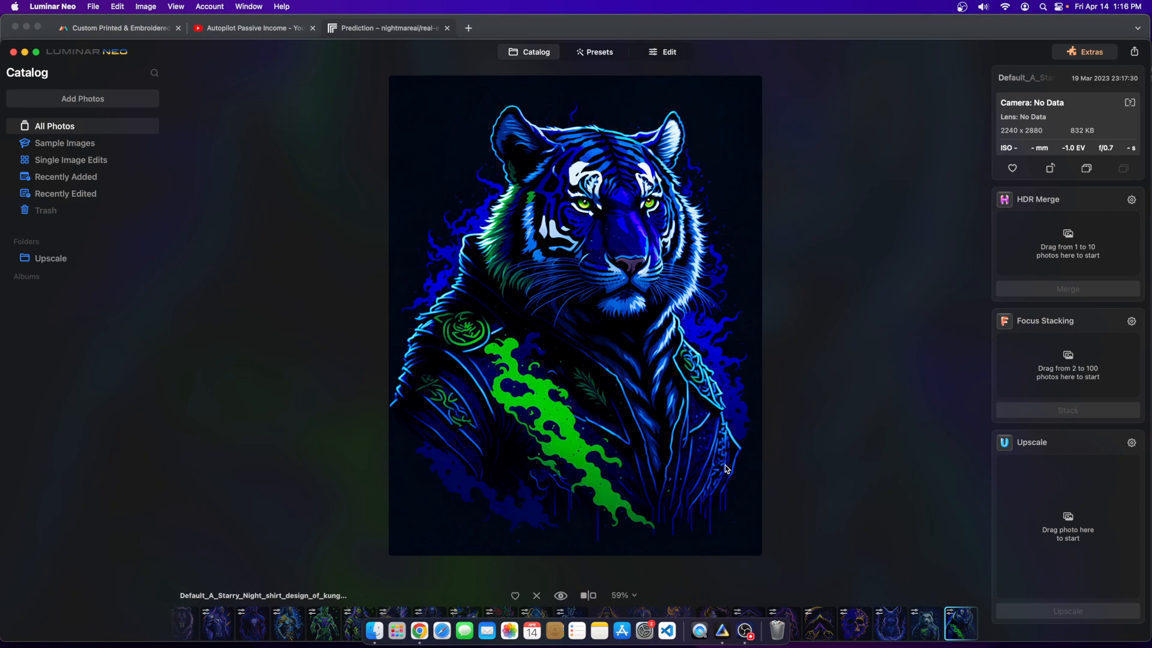
{"action": "left_click", "coordinate": [419, 630]}
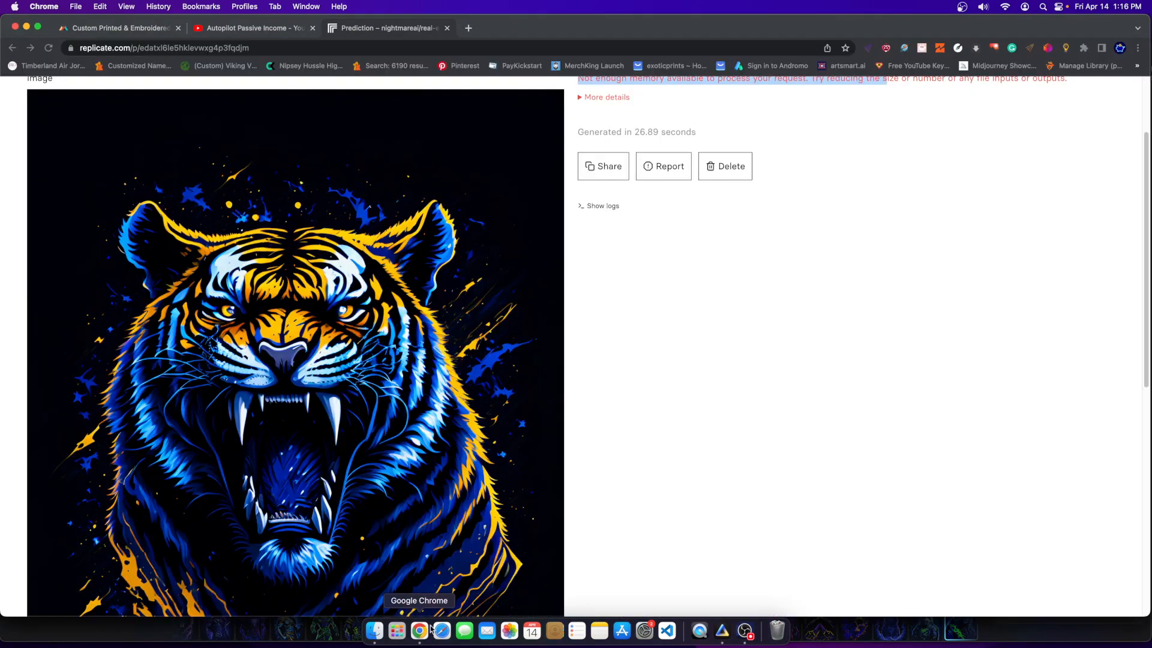
{"action": "scroll", "coordinate": [245, 384], "scroll_direction": "up", "scroll_amount": 3}
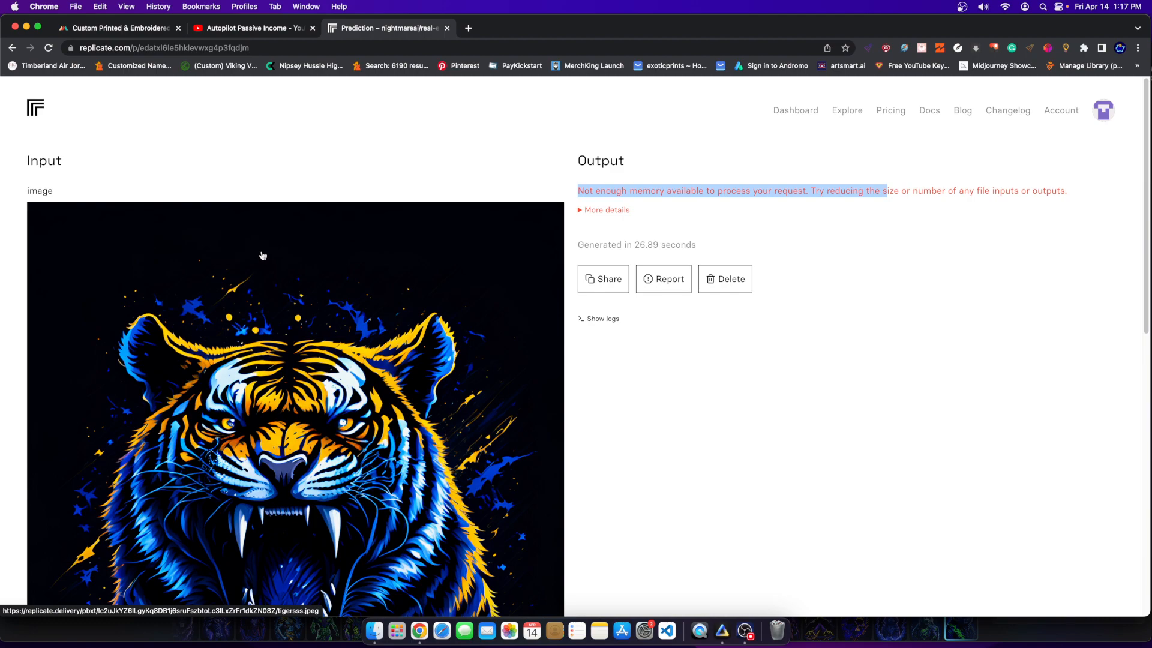
{"action": "scroll", "coordinate": [524, 407], "scroll_direction": "down", "scroll_amount": 5}
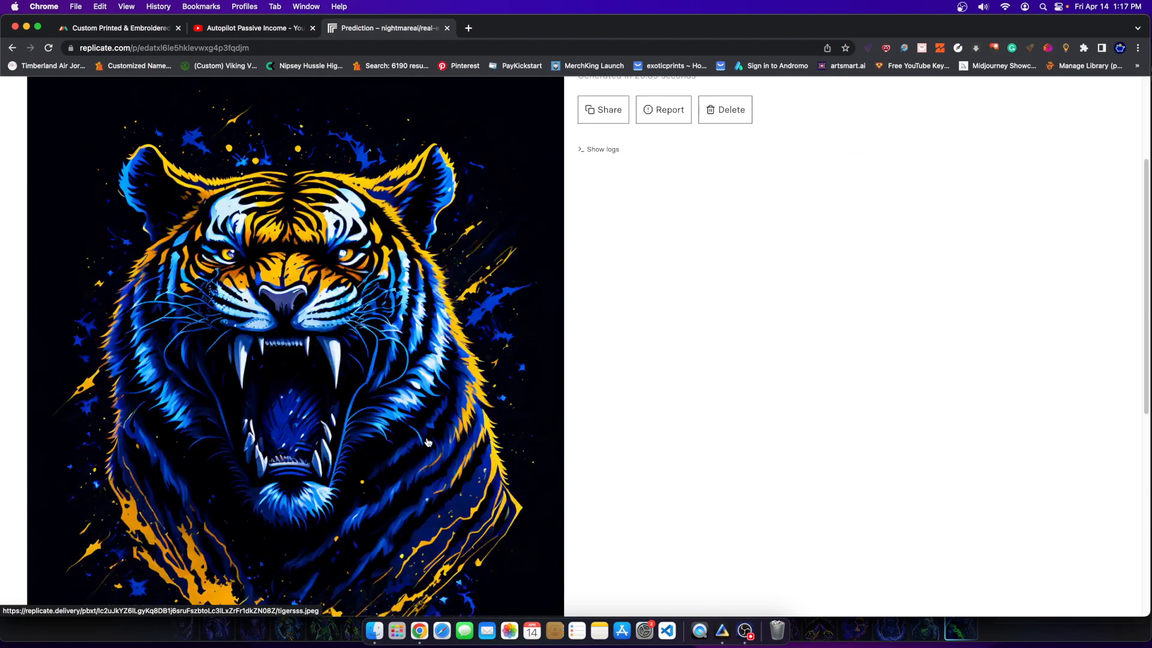
{"action": "scroll", "coordinate": [428, 442], "scroll_direction": "down", "scroll_amount": 1}
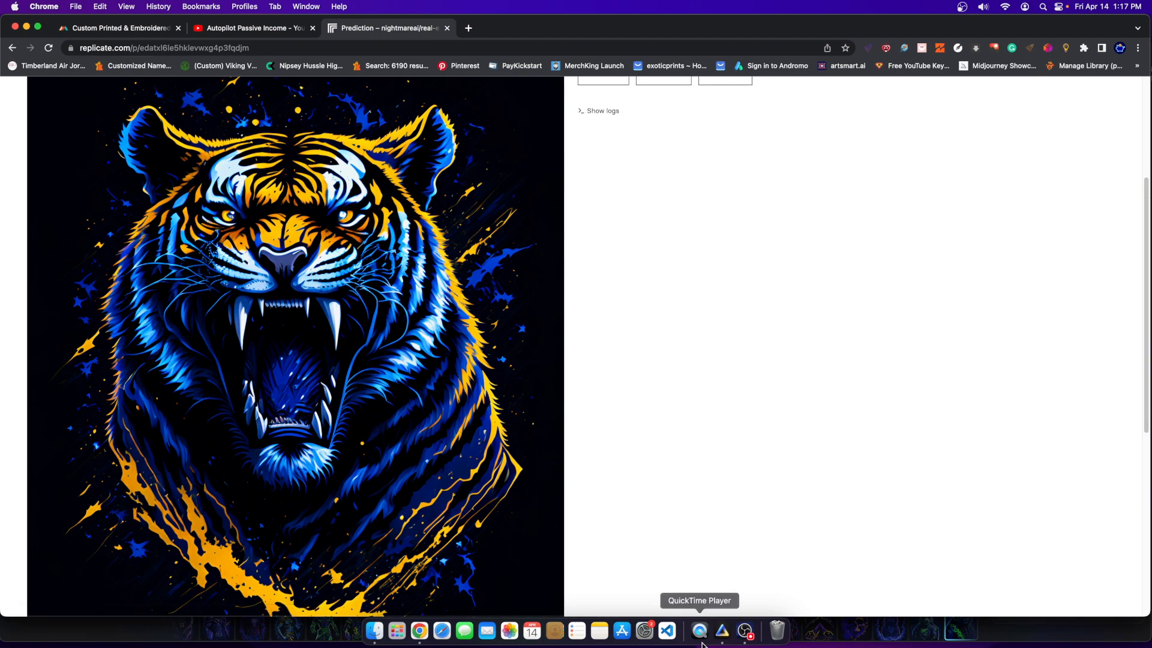
Step: Switch to Luminar Neo and move its window upward, and look over the tiger image in Chrome again
{"action": "left_click", "coordinate": [722, 631]}
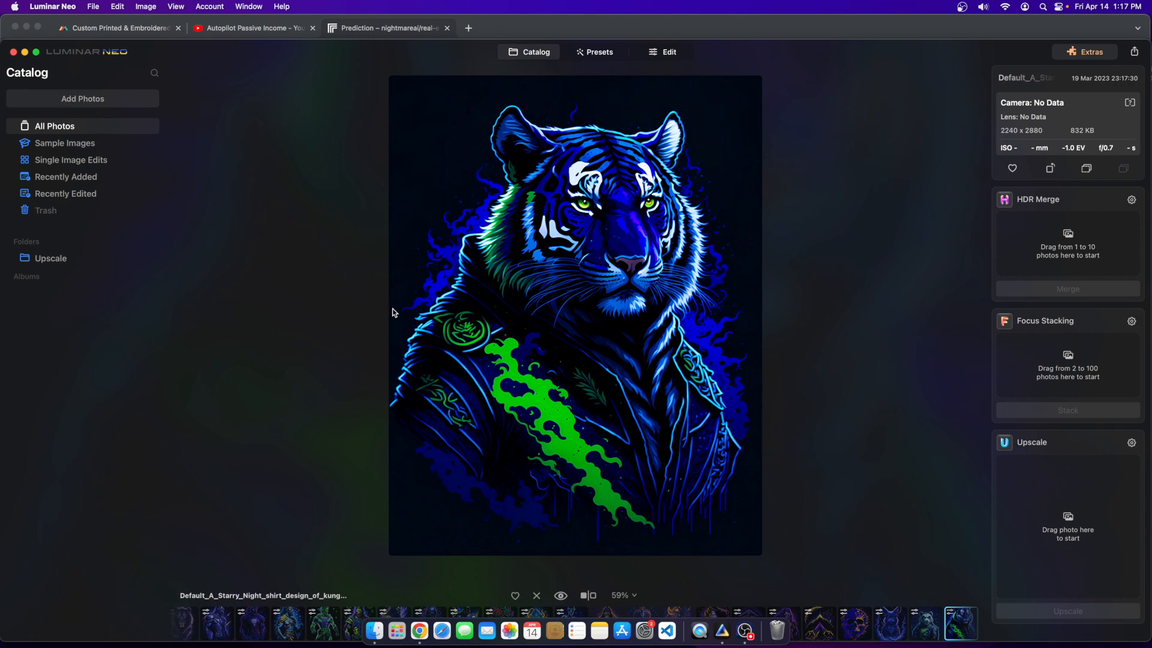
{"action": "left_click_drag", "start_coordinate": [747, 56], "coordinate": [750, 13]}
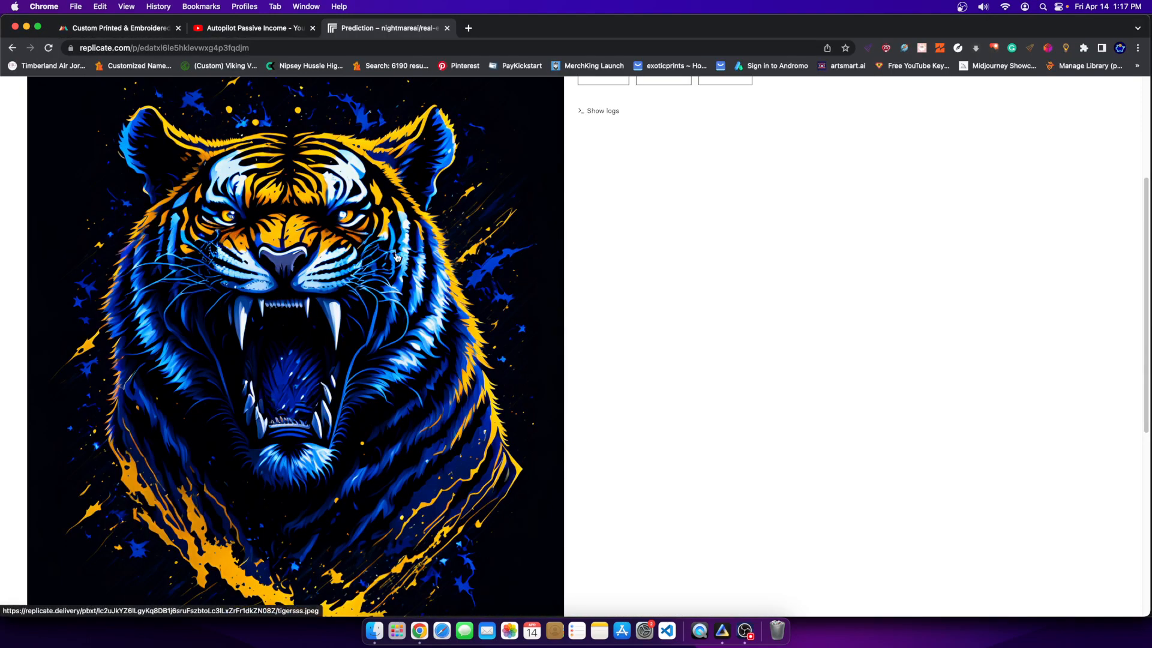
{"action": "scroll", "coordinate": [376, 282], "scroll_direction": "down", "scroll_amount": 8}
{"action": "scroll", "coordinate": [548, 359], "scroll_direction": "up", "scroll_amount": 8}
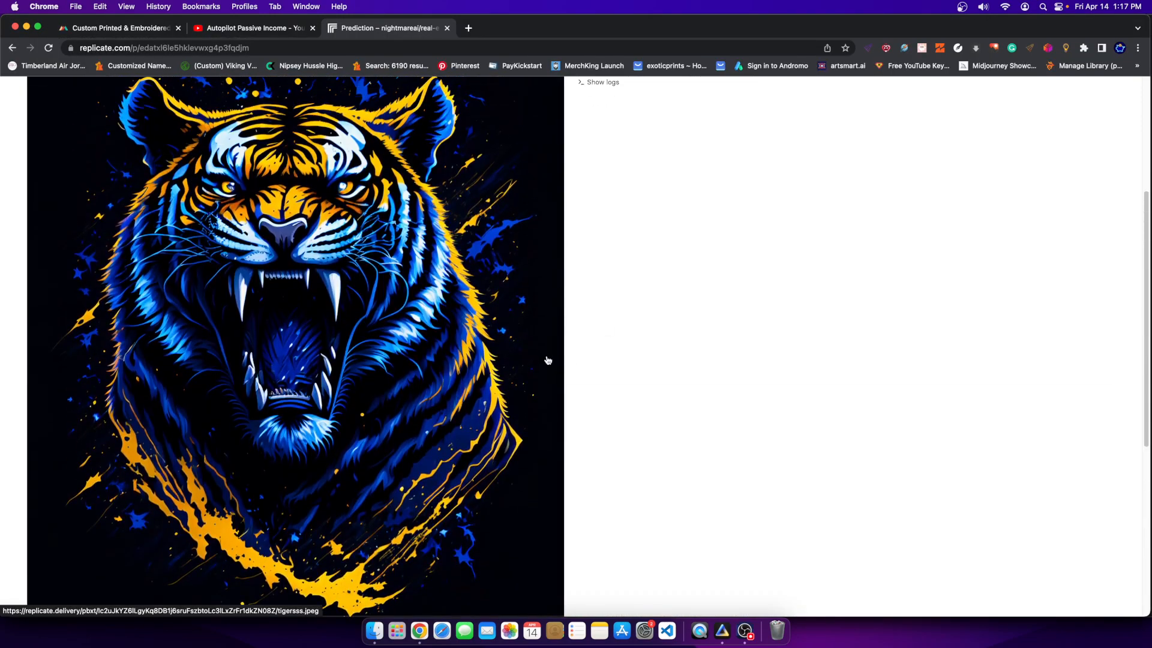
Step: Switch to Luminar Neo, return from the single tiger photo to the catalog grid, and select the black-background castle artwork marked as edited
{"action": "left_click", "coordinate": [721, 631]}
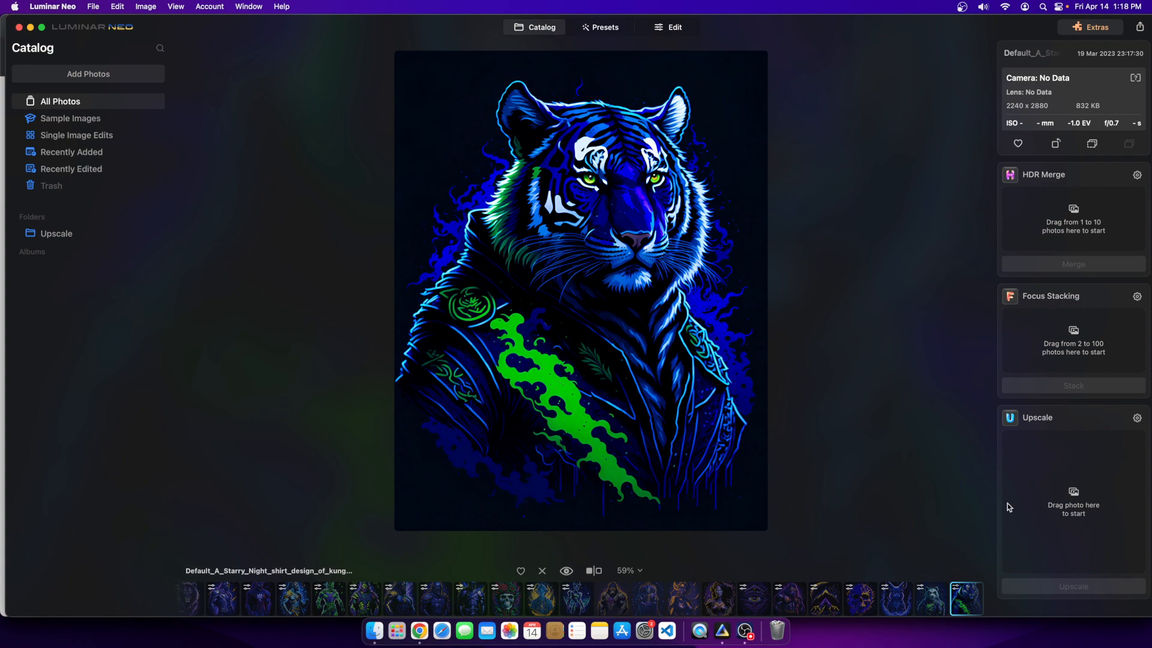
{"action": "left_click", "coordinate": [534, 31]}
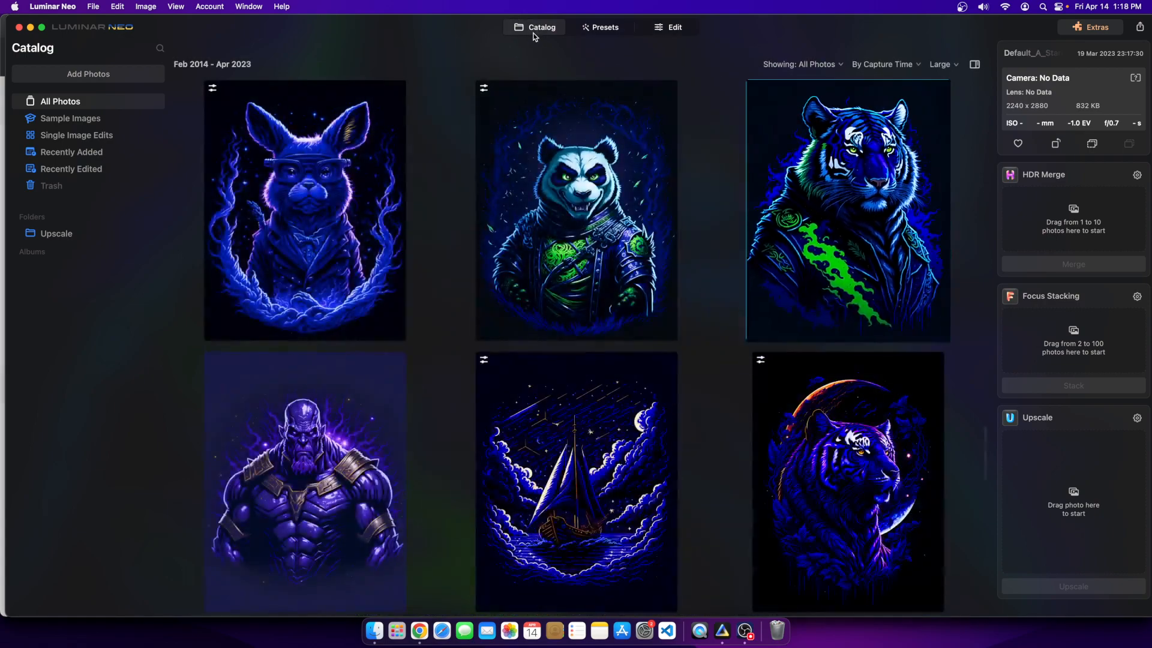
{"action": "scroll", "coordinate": [543, 344], "scroll_direction": "down", "scroll_amount": 10}
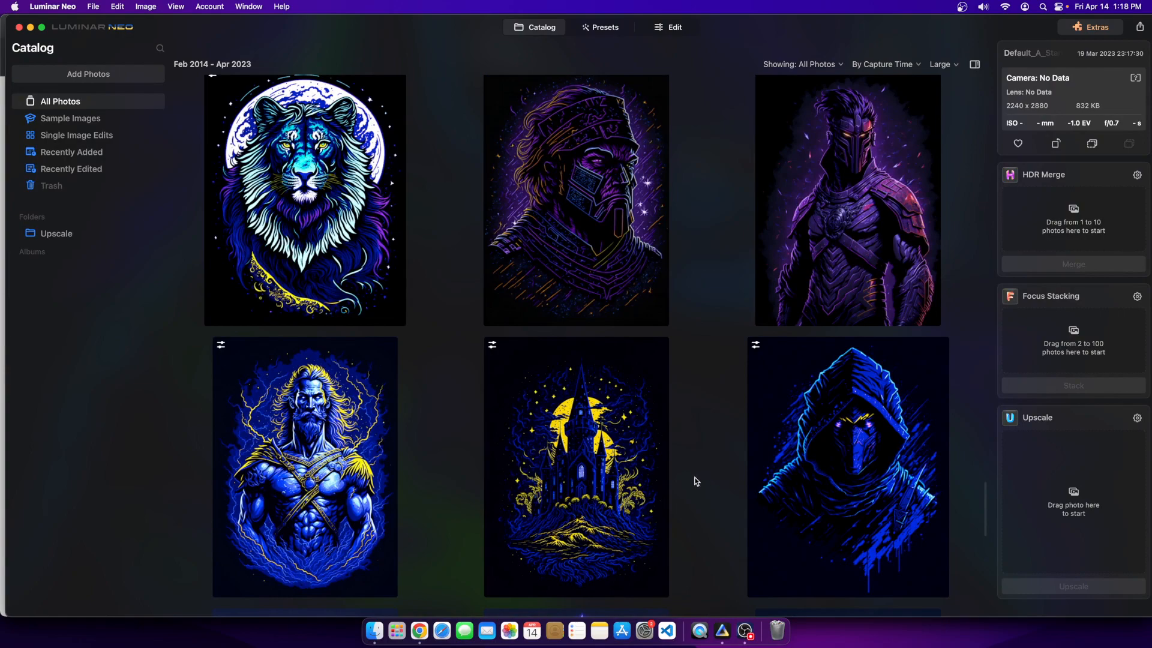
{"action": "scroll", "coordinate": [564, 440], "scroll_direction": "down", "scroll_amount": 2}
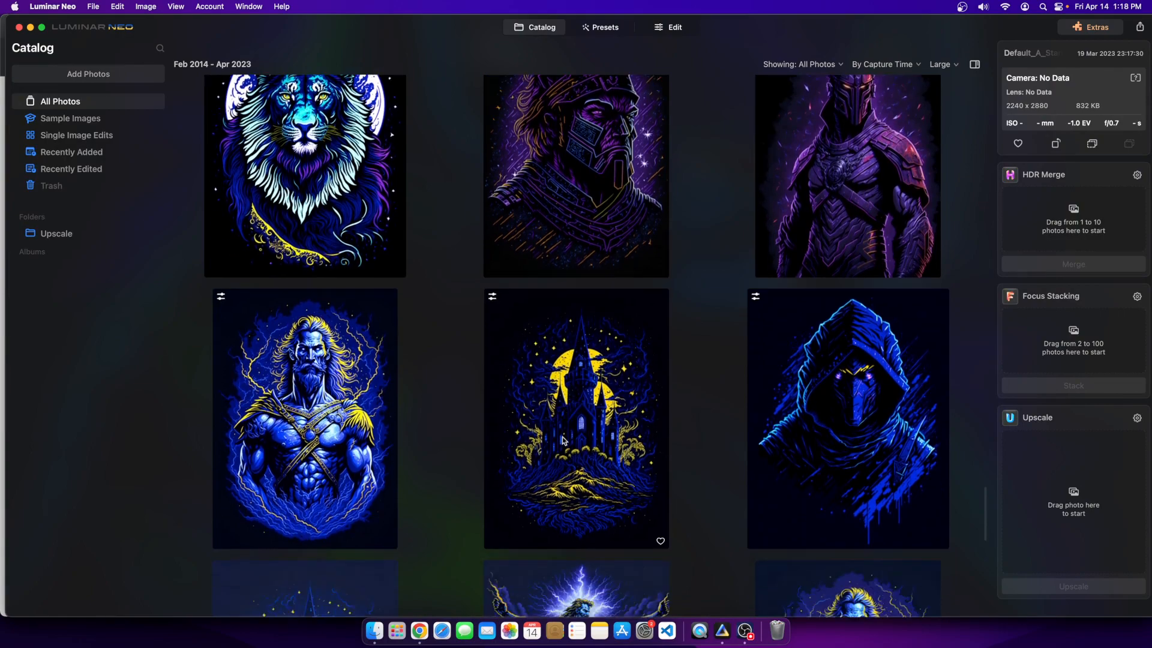
{"action": "scroll", "coordinate": [564, 440], "scroll_direction": "down", "scroll_amount": 5}
{"action": "left_click", "coordinate": [546, 243]}
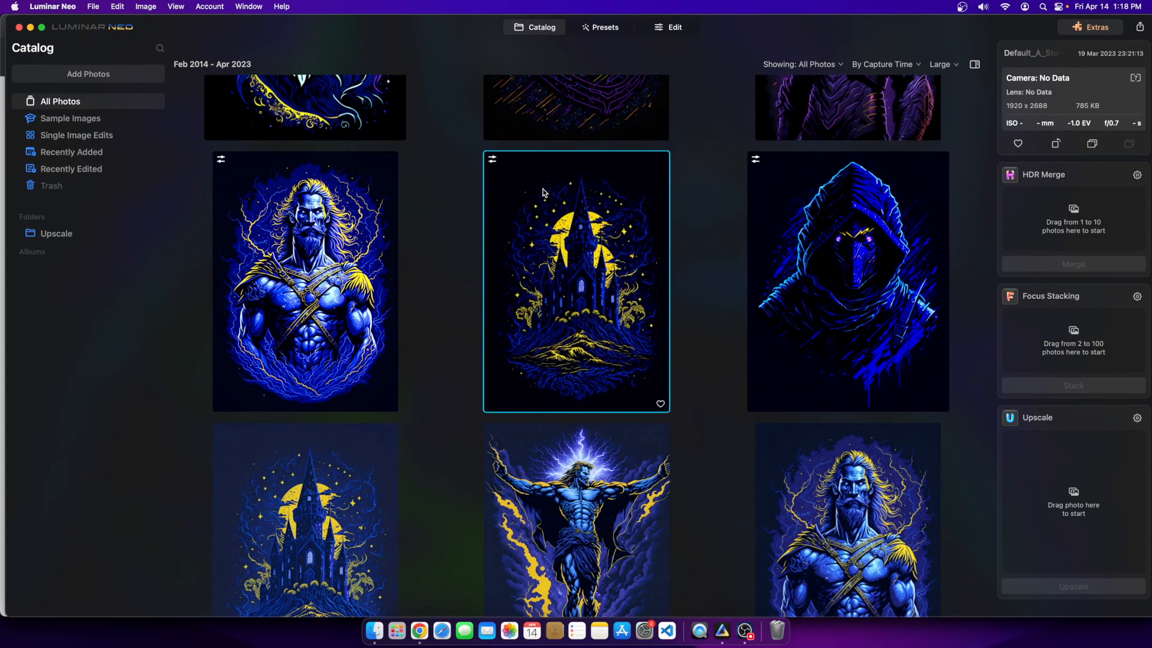
Step: Compare the pixel dimensions of the original castle artwork with those of the castle copy at the end of the catalog
{"action": "scroll", "coordinate": [444, 368], "scroll_direction": "down", "scroll_amount": 20}
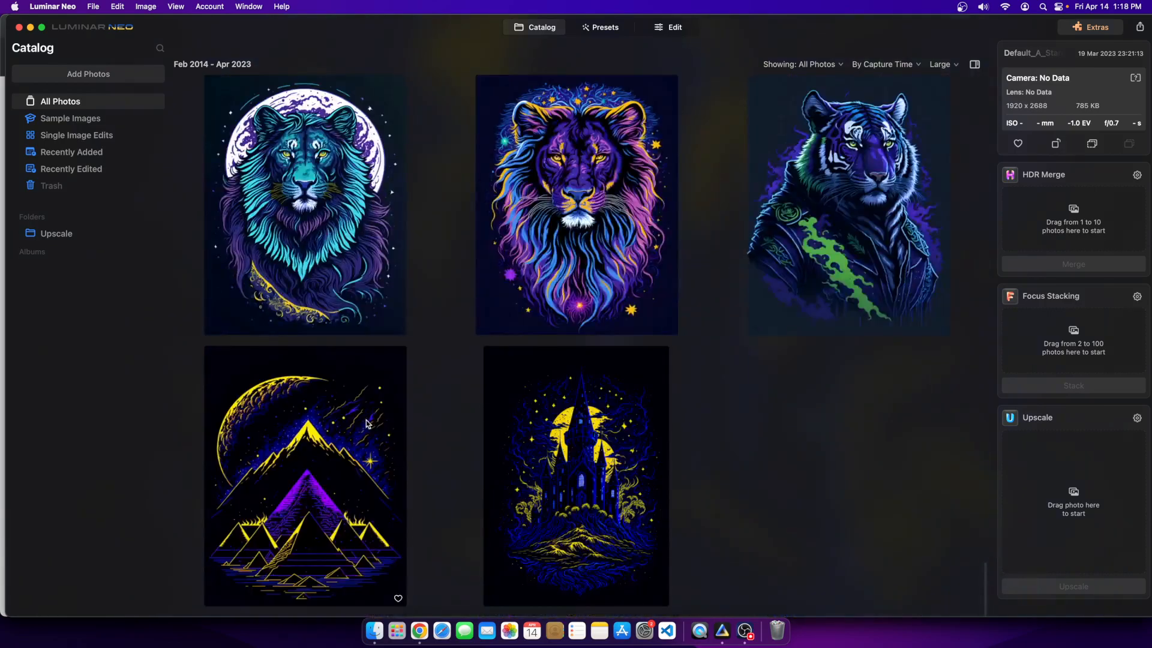
{"action": "scroll", "coordinate": [613, 440], "scroll_direction": "up", "scroll_amount": 20}
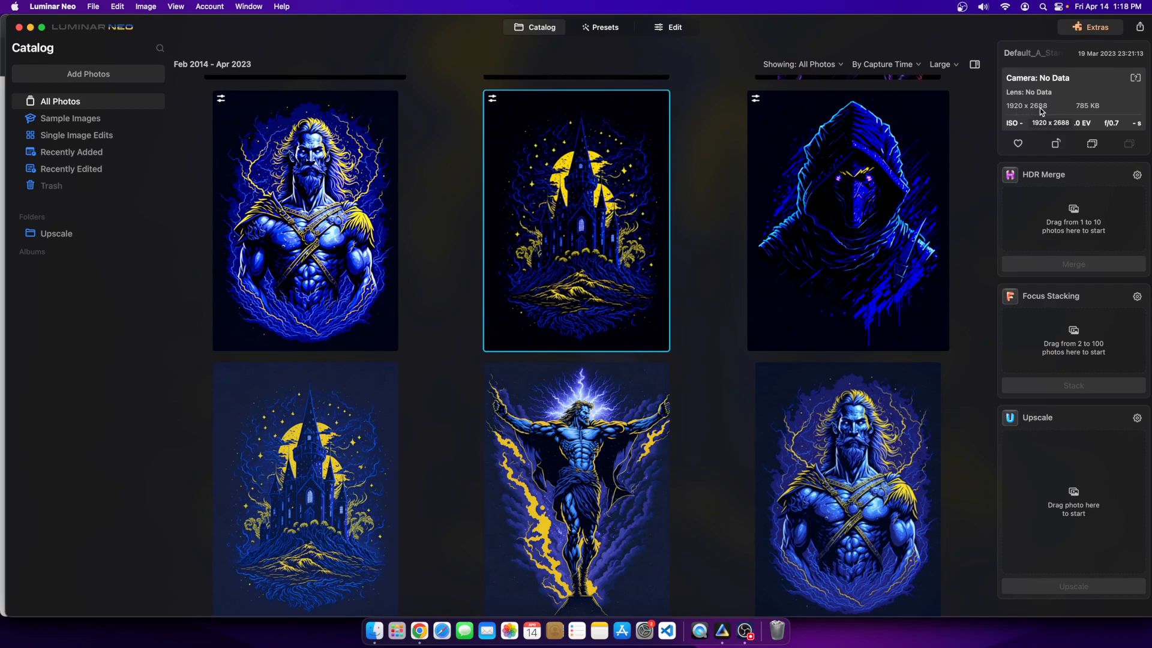
{"action": "scroll", "coordinate": [612, 473], "scroll_direction": "down", "scroll_amount": 20}
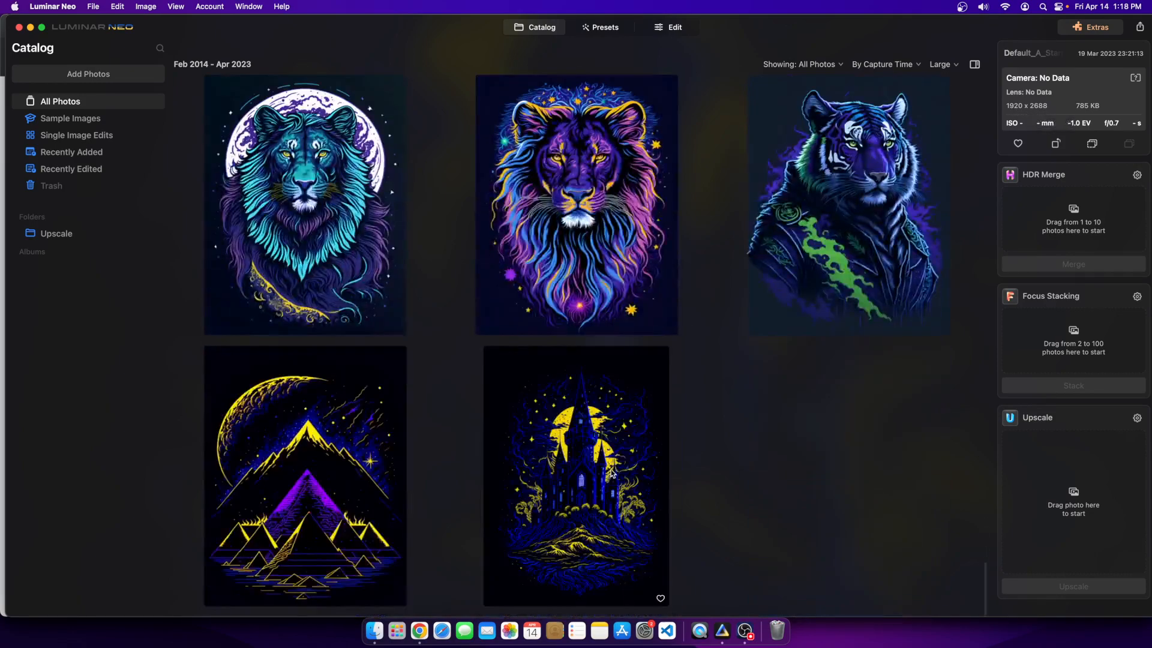
{"action": "left_click", "coordinate": [612, 474]}
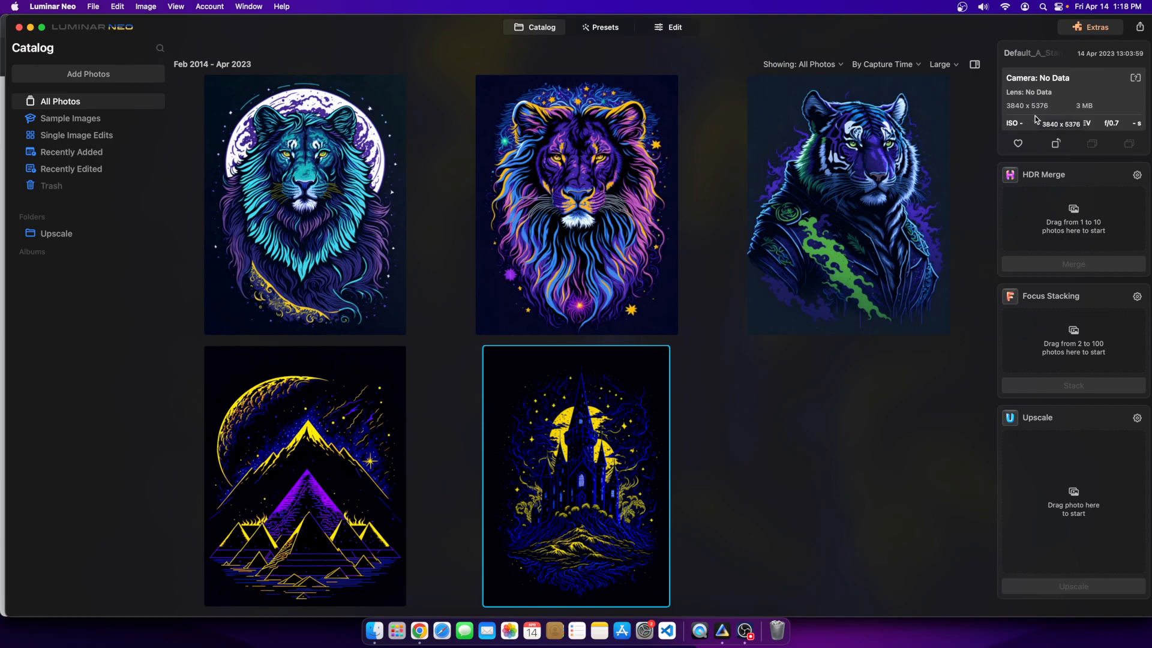
Step: Locate the kung fu tiger in the catalog, check the mountain design in Printful in Chrome, and return to Luminar Neo
{"action": "scroll", "coordinate": [620, 356], "scroll_direction": "up", "scroll_amount": 5}
{"action": "scroll", "coordinate": [654, 386], "scroll_direction": "up", "scroll_amount": 10}
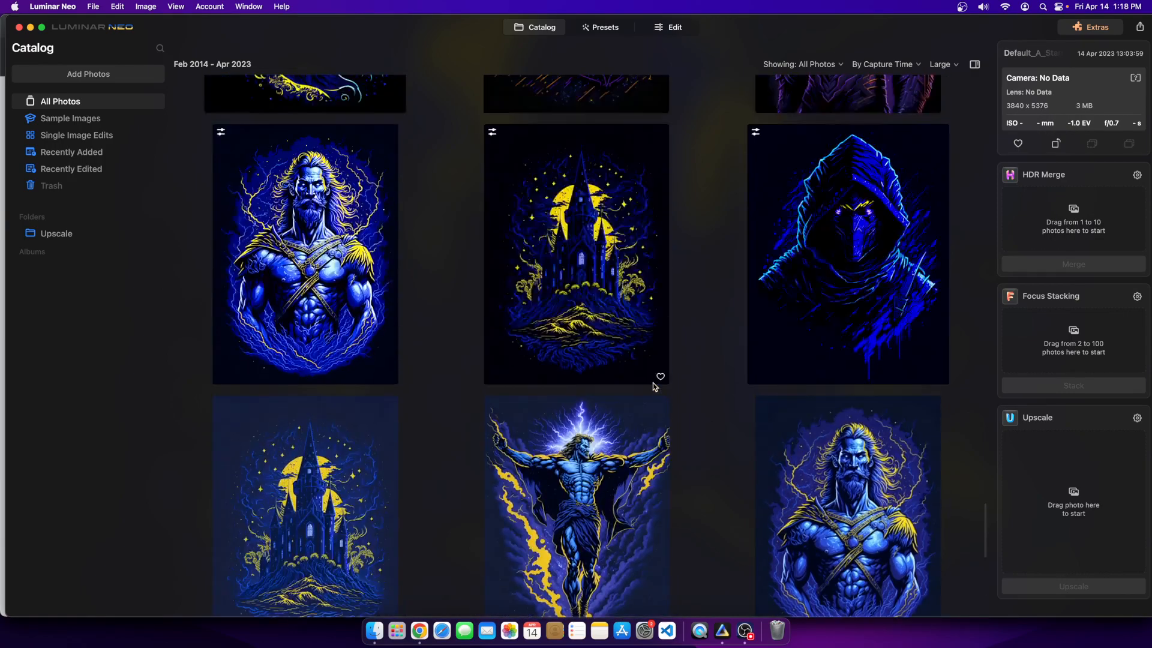
{"action": "scroll", "coordinate": [647, 393], "scroll_direction": "up", "scroll_amount": 10}
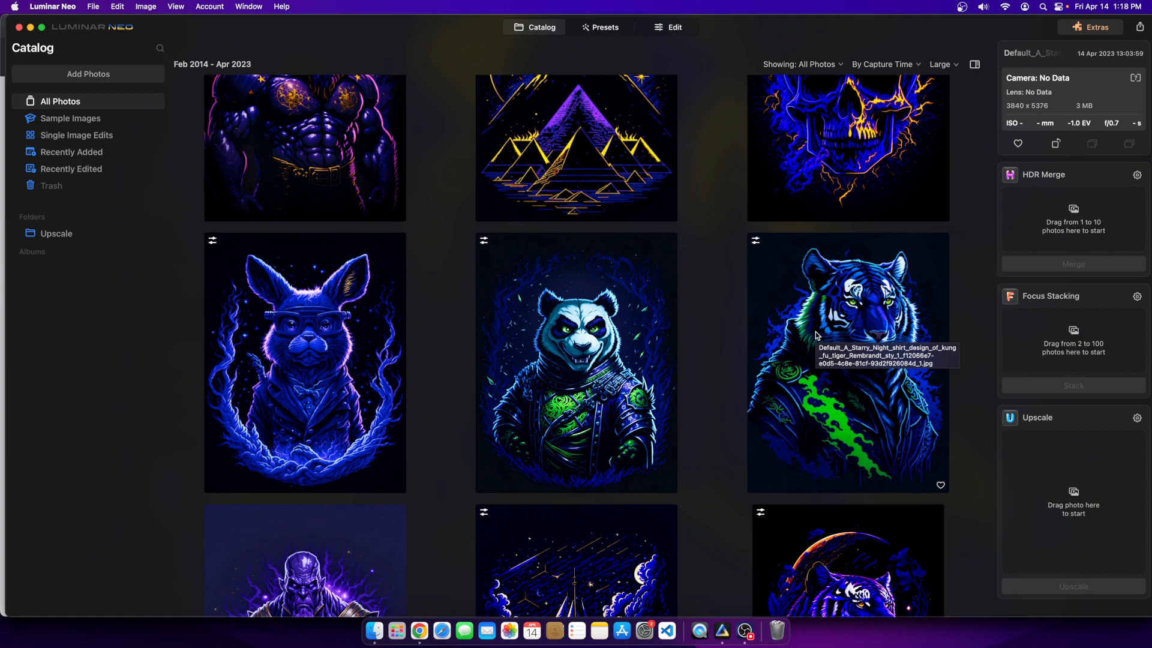
{"action": "left_click", "coordinate": [422, 637]}
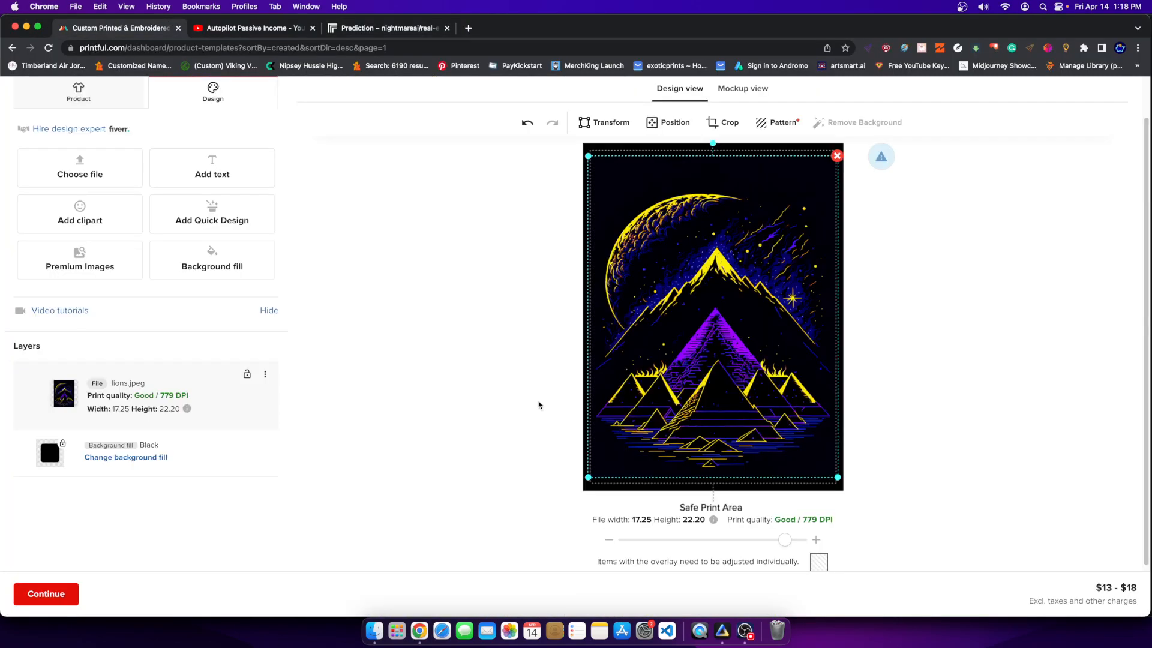
{"action": "left_click", "coordinate": [155, 26]}
{"action": "left_click", "coordinate": [723, 634]}
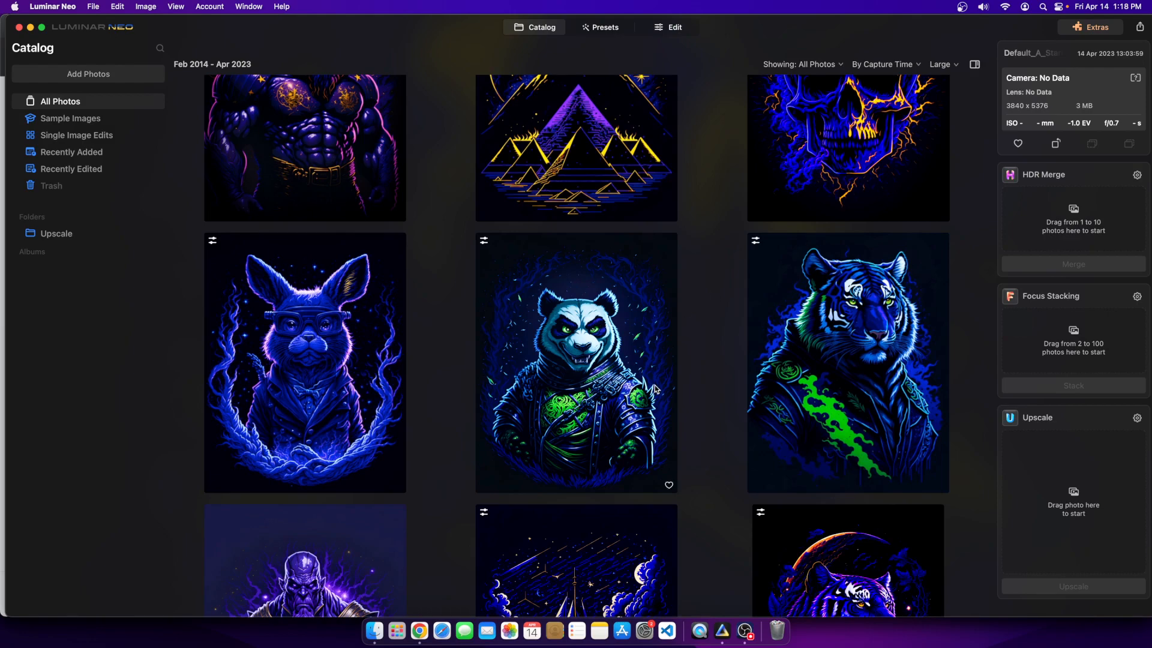
{"action": "scroll", "coordinate": [626, 411], "scroll_direction": "down", "scroll_amount": 2}
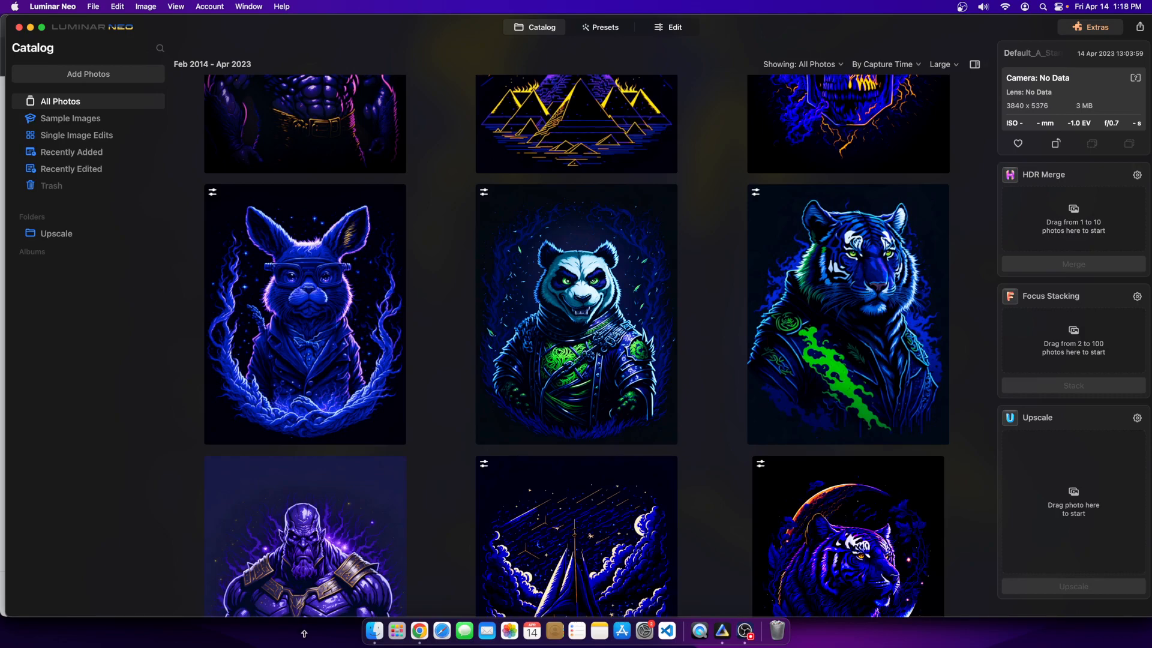
Step: Switch to Chrome and look through the YouTube channel's video list for the Luminar Neo review and AI art editing tutorials
{"action": "left_click", "coordinate": [419, 640]}
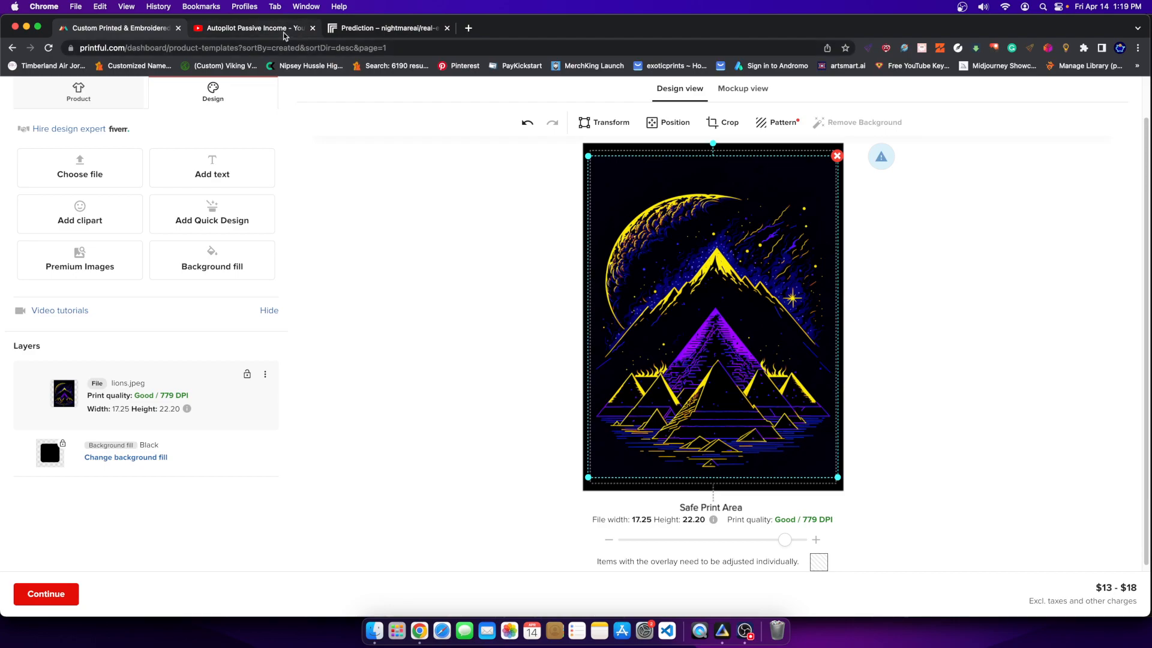
{"action": "key", "text": "ctrl+Tab"}
{"action": "scroll", "coordinate": [1038, 374], "scroll_direction": "up", "scroll_amount": 3}
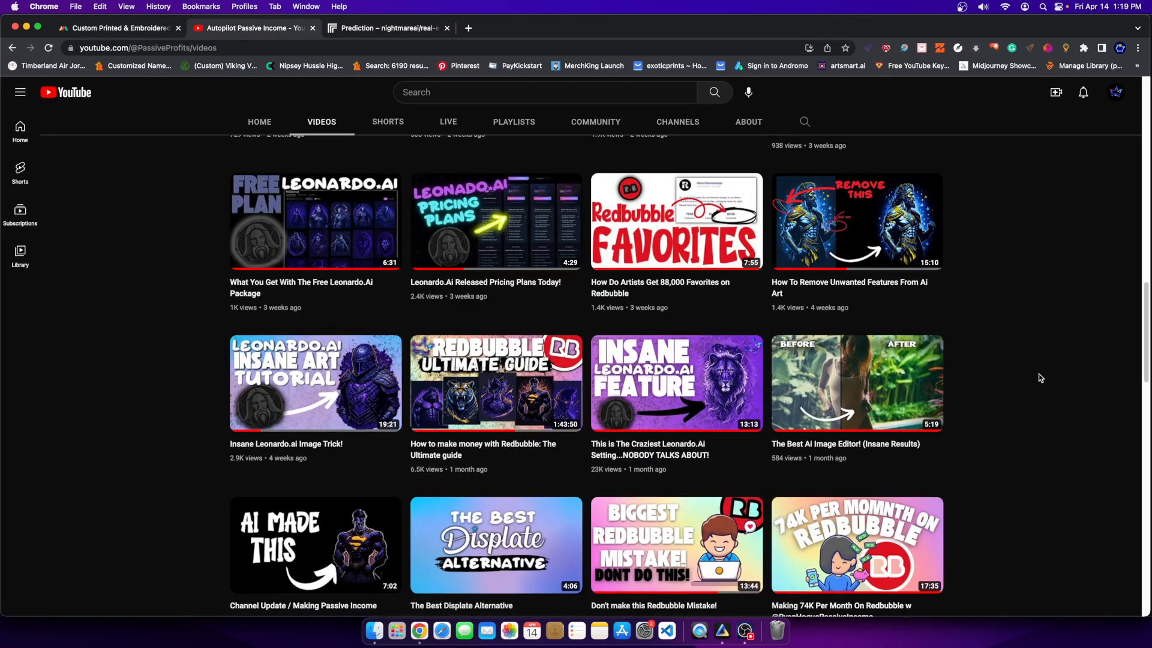
{"action": "scroll", "coordinate": [1040, 377], "scroll_direction": "up", "scroll_amount": 5}
{"action": "scroll", "coordinate": [1040, 377], "scroll_direction": "down", "scroll_amount": 10}
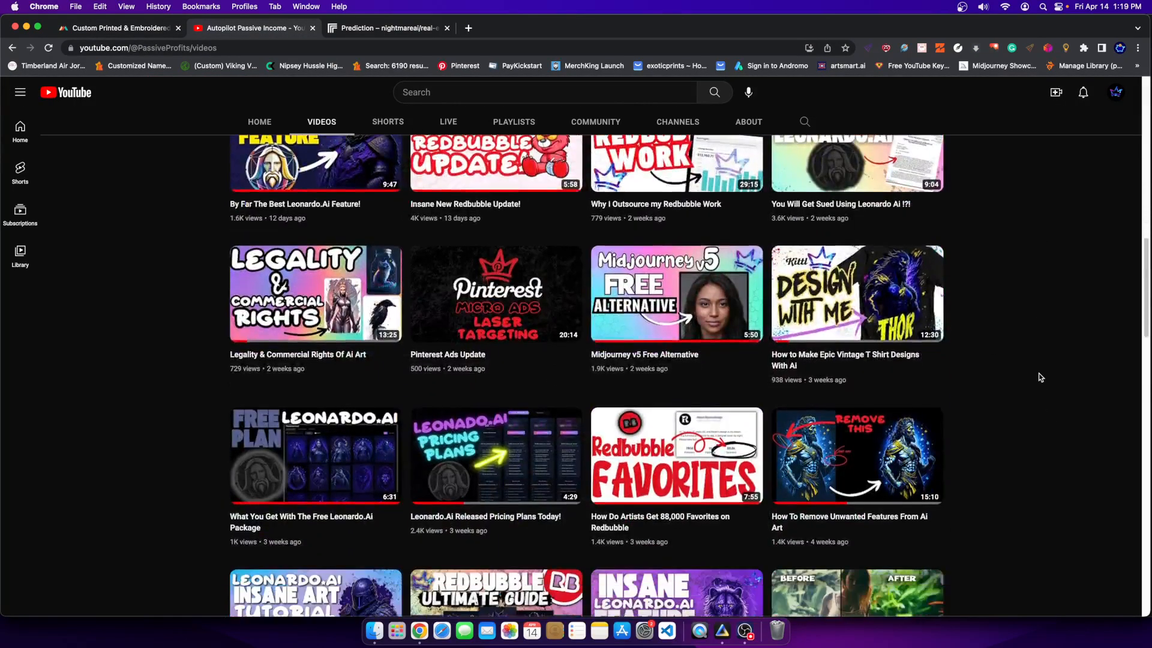
{"action": "scroll", "coordinate": [1038, 373], "scroll_direction": "down", "scroll_amount": 4}
{"action": "scroll", "coordinate": [1039, 373], "scroll_direction": "up", "scroll_amount": 7}
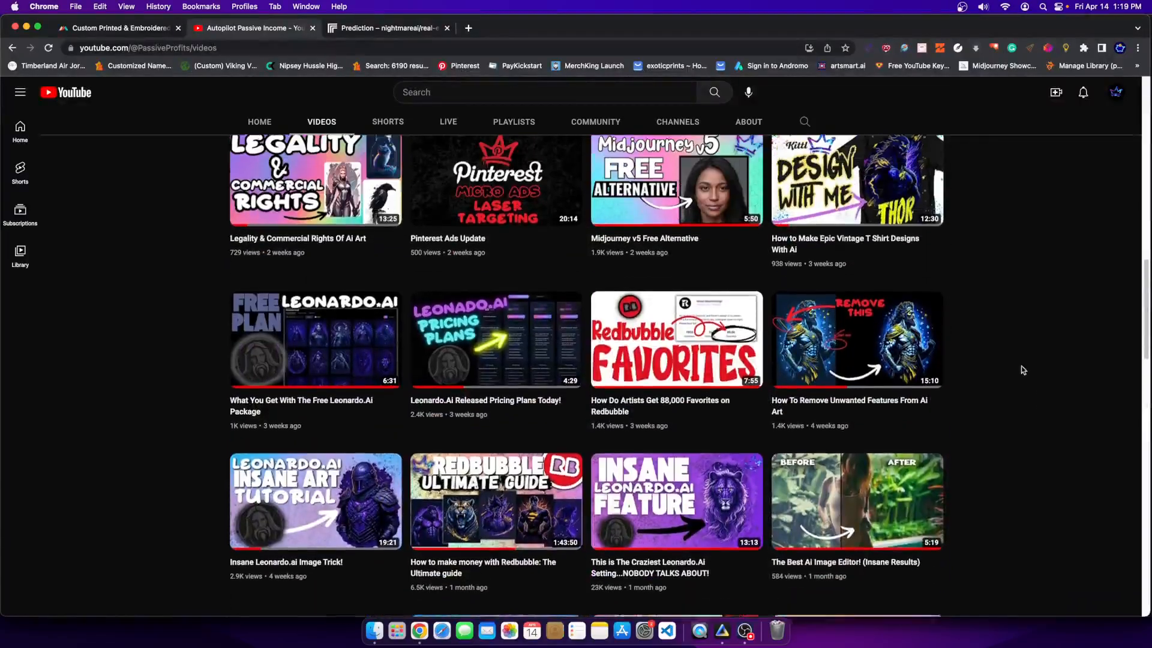
{"action": "scroll", "coordinate": [862, 361], "scroll_direction": "up", "scroll_amount": 7}
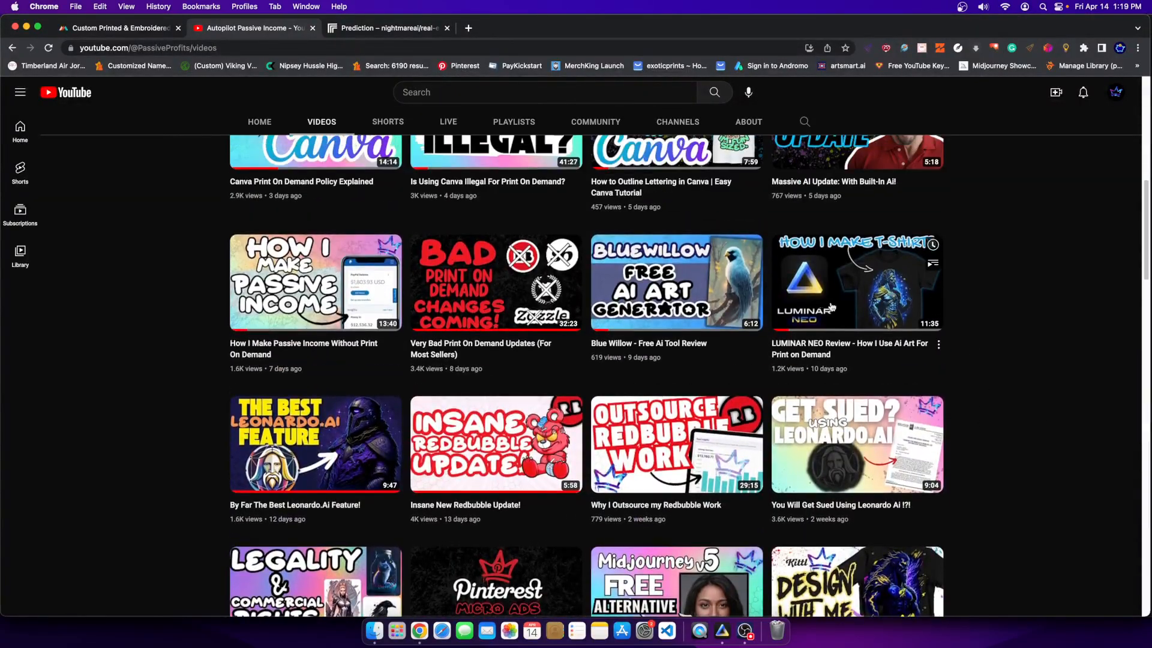
{"action": "scroll", "coordinate": [1008, 324], "scroll_direction": "down", "scroll_amount": 5}
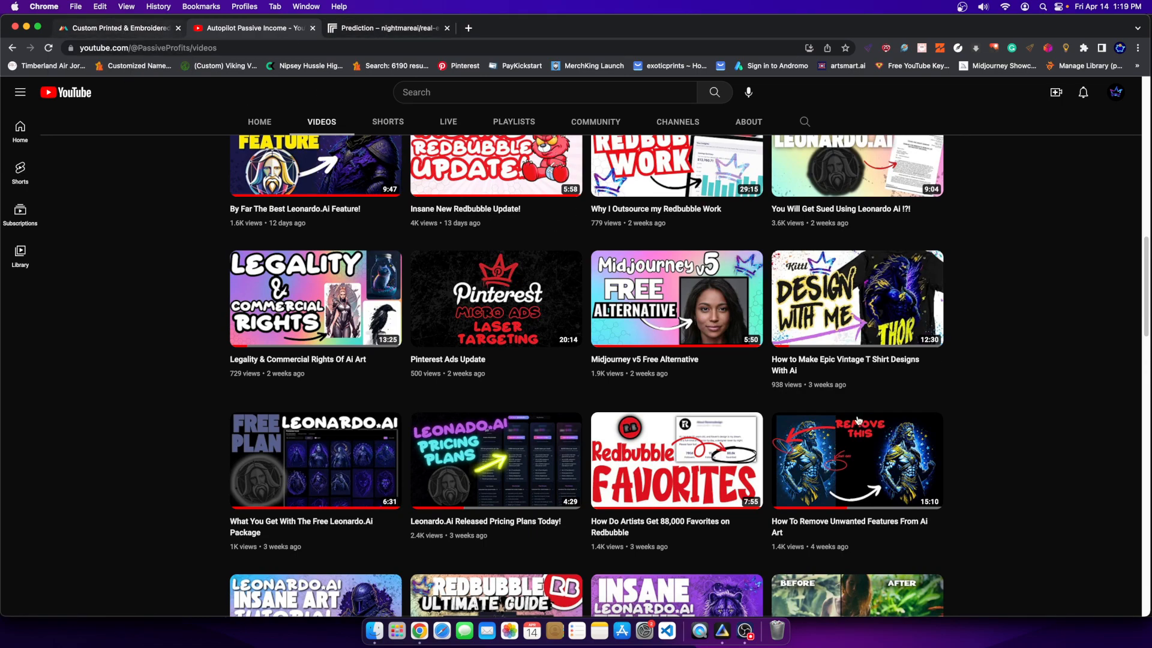
{"action": "scroll", "coordinate": [866, 352], "scroll_direction": "up", "scroll_amount": 5}
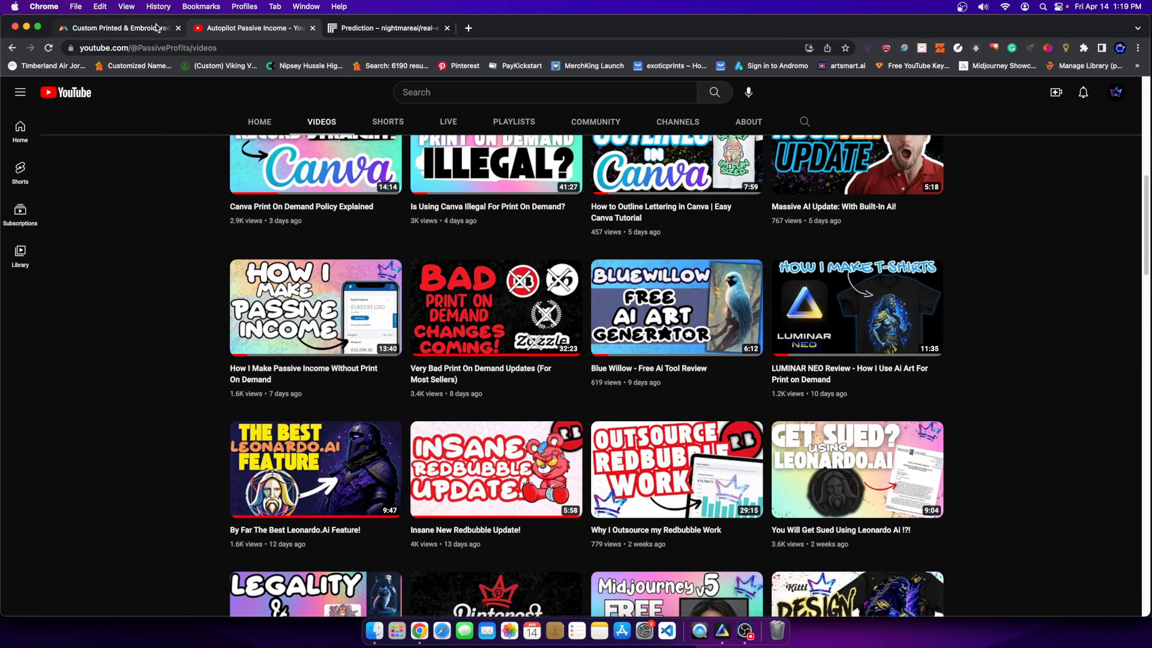
Step: Switch to Luminar Neo and load the kung fu tiger in the green-patterned jacket into Upscale
{"action": "left_click", "coordinate": [723, 629]}
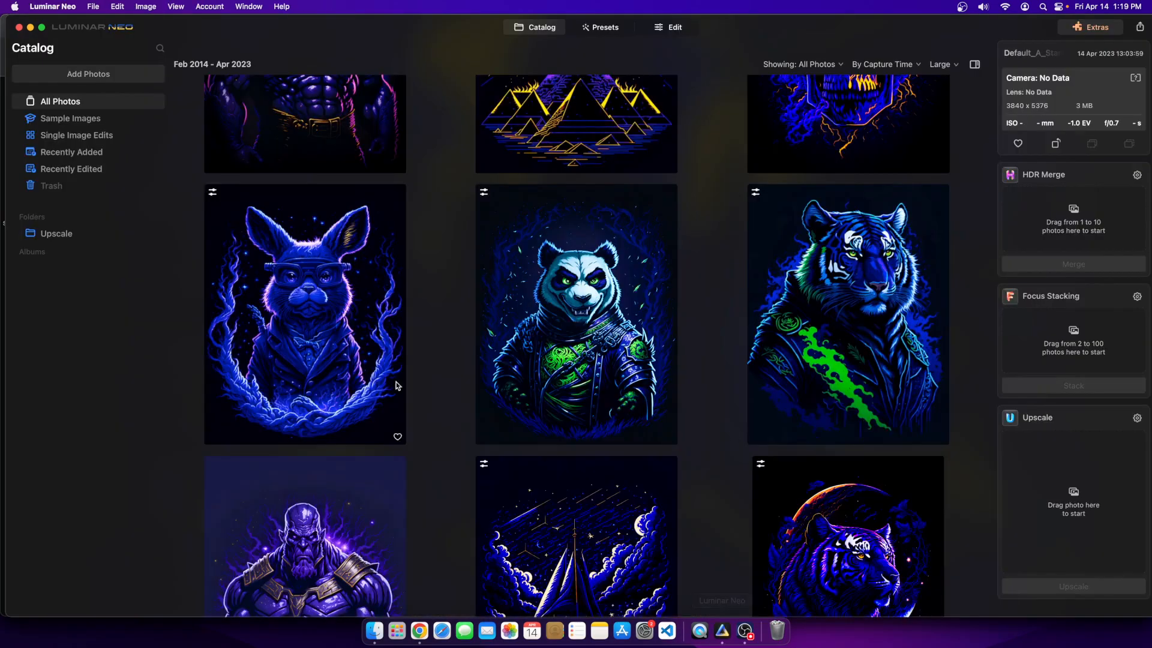
{"action": "scroll", "coordinate": [783, 477], "scroll_direction": "down", "scroll_amount": 1}
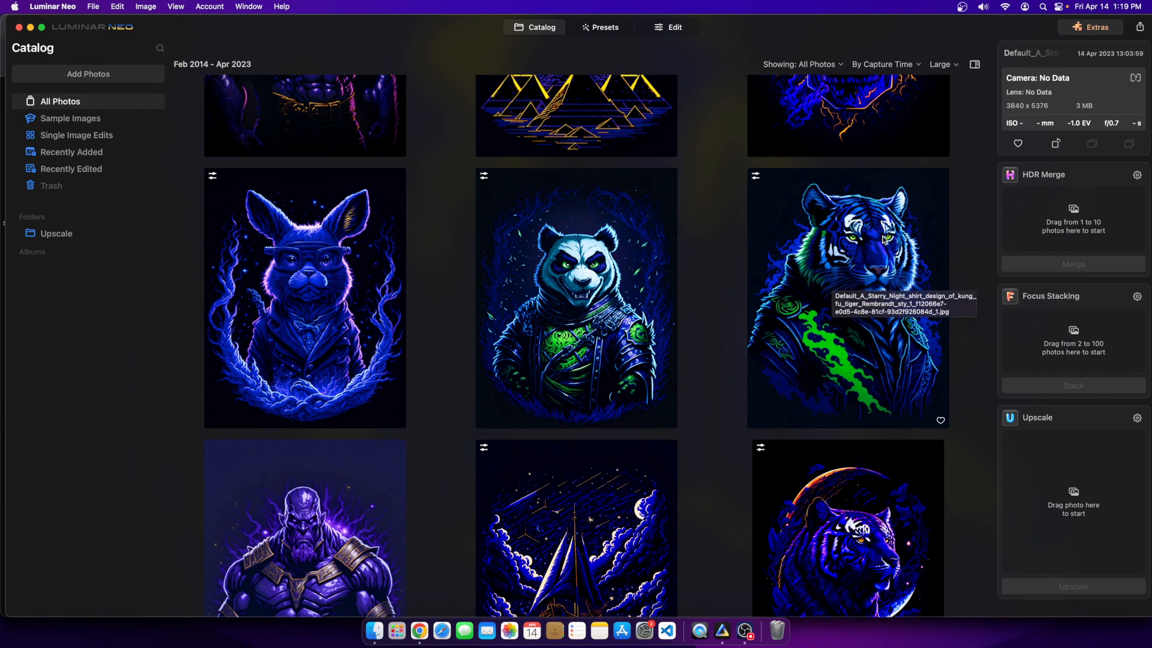
{"action": "left_click_drag", "start_coordinate": [837, 226], "coordinate": [1074, 486]}
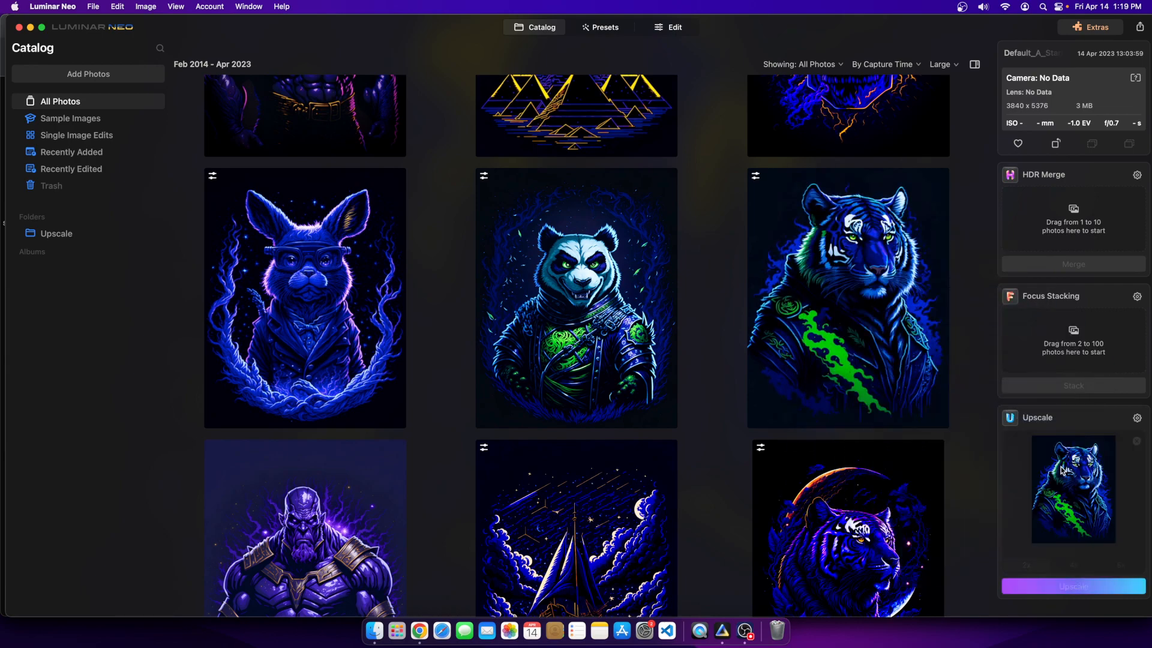
Step: Check the original kung fu tiger's pixel dimensions and upscale the photo by 2x
{"action": "scroll", "coordinate": [457, 391], "scroll_direction": "down", "scroll_amount": 2}
{"action": "scroll", "coordinate": [460, 392], "scroll_direction": "down", "scroll_amount": 1}
{"action": "scroll", "coordinate": [923, 444], "scroll_direction": "up", "scroll_amount": 1}
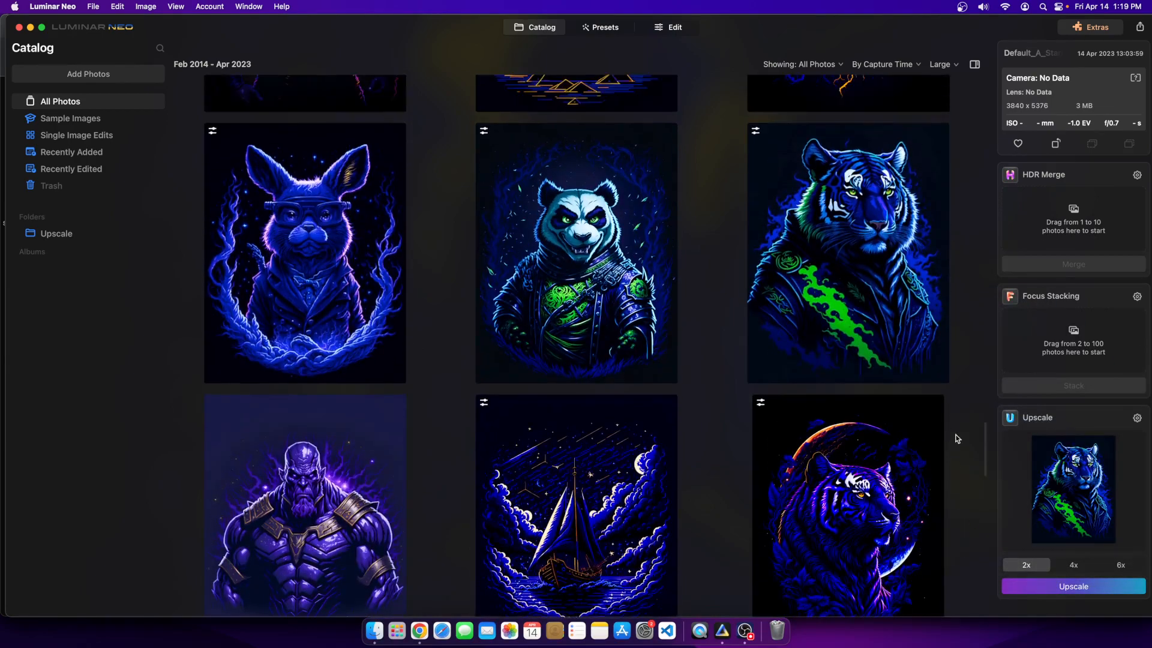
{"action": "left_click", "coordinate": [918, 268]}
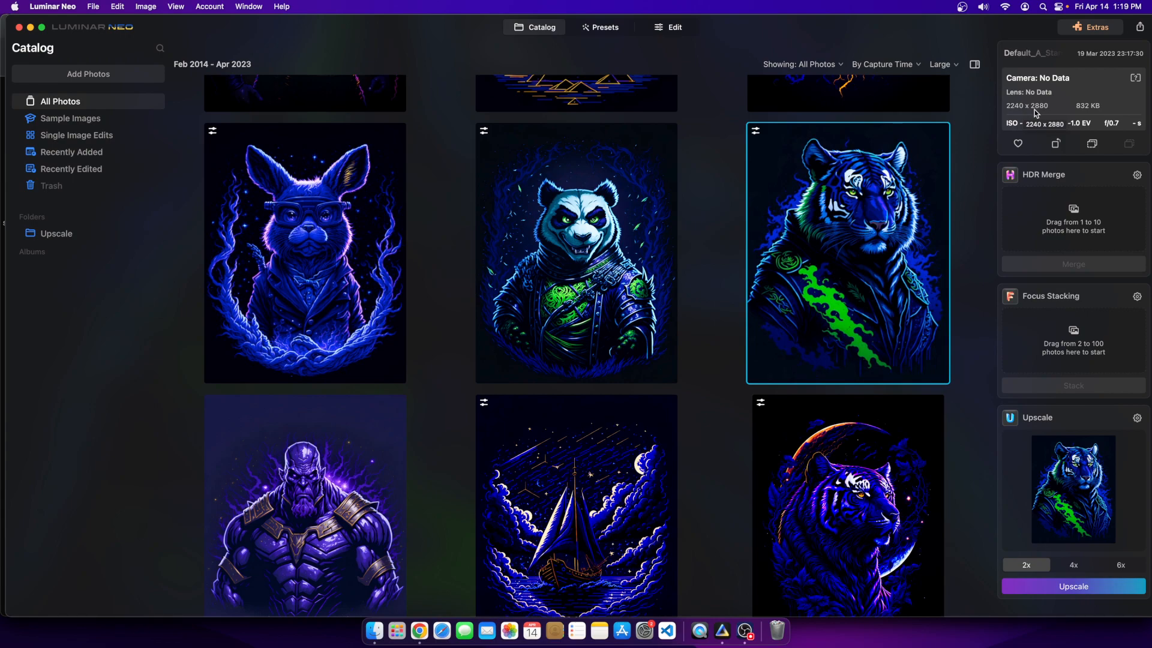
{"action": "left_click", "coordinate": [1073, 586]}
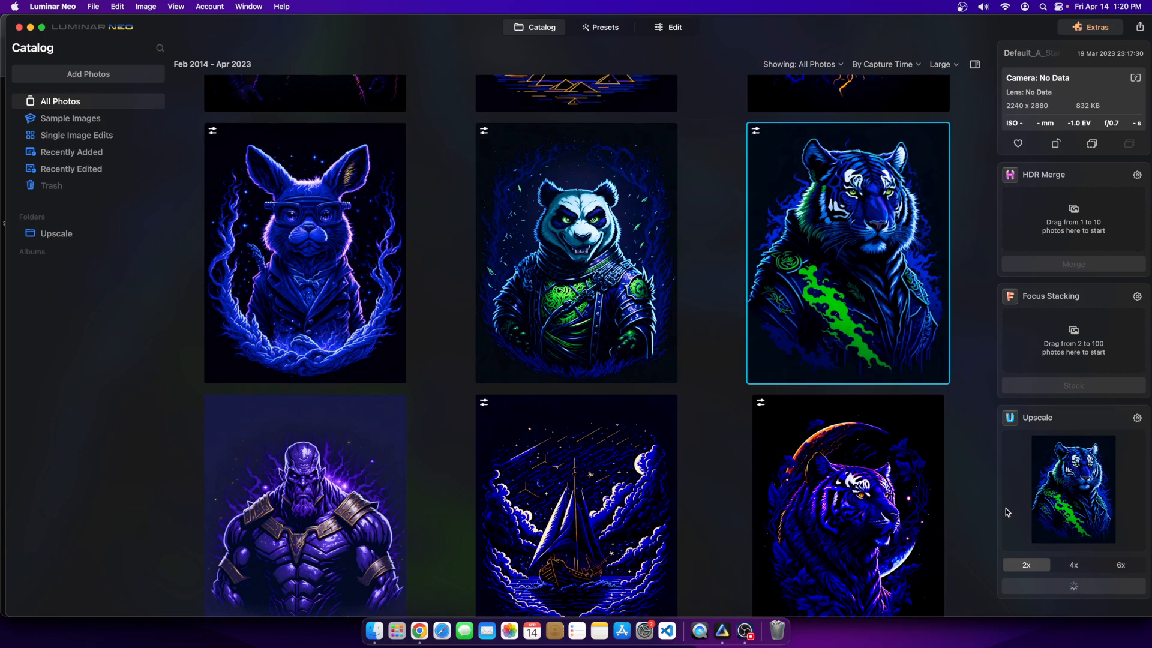
{"action": "scroll", "coordinate": [765, 481], "scroll_direction": "down", "scroll_amount": 1}
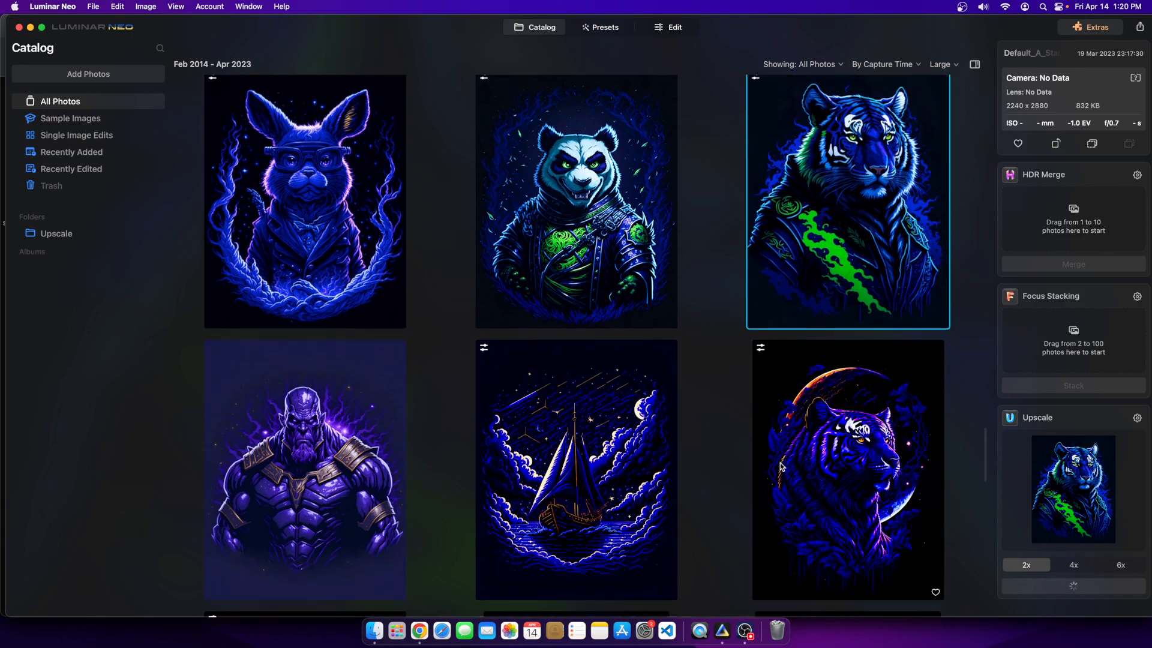
{"action": "scroll", "coordinate": [643, 402], "scroll_direction": "up", "scroll_amount": 3}
{"action": "scroll", "coordinate": [554, 402], "scroll_direction": "down", "scroll_amount": 2}
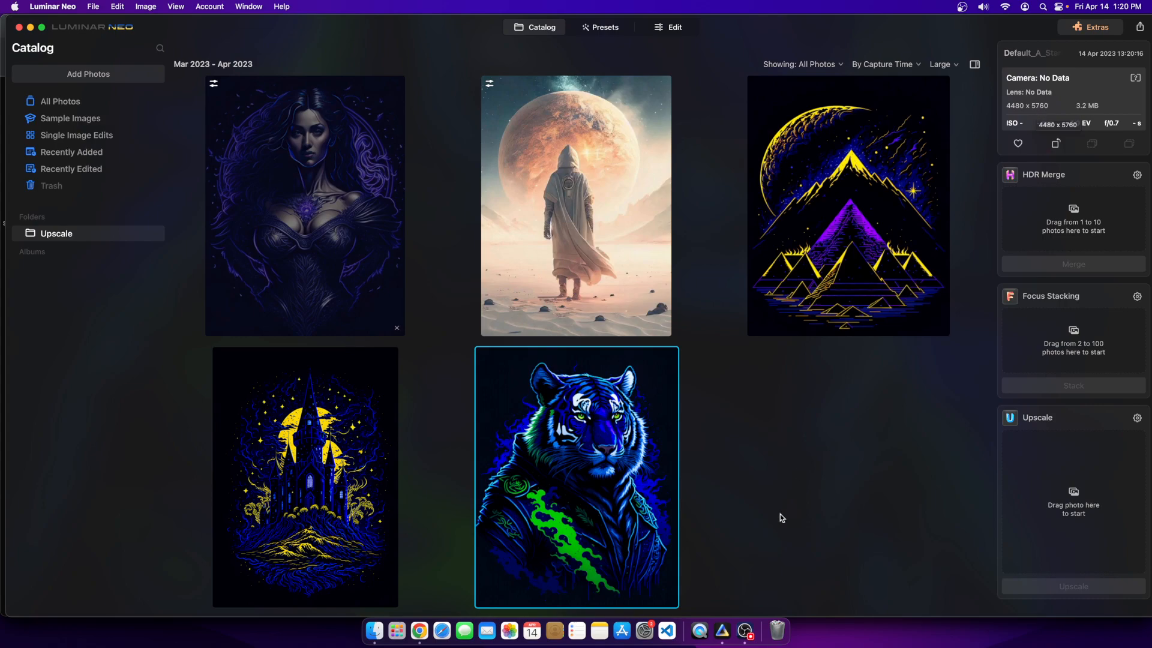
Step: Open the upscaled kung fu tiger and export it to the Desktop as a JPEG named "tiger kungfu"
{"action": "double_click", "coordinate": [586, 453]}
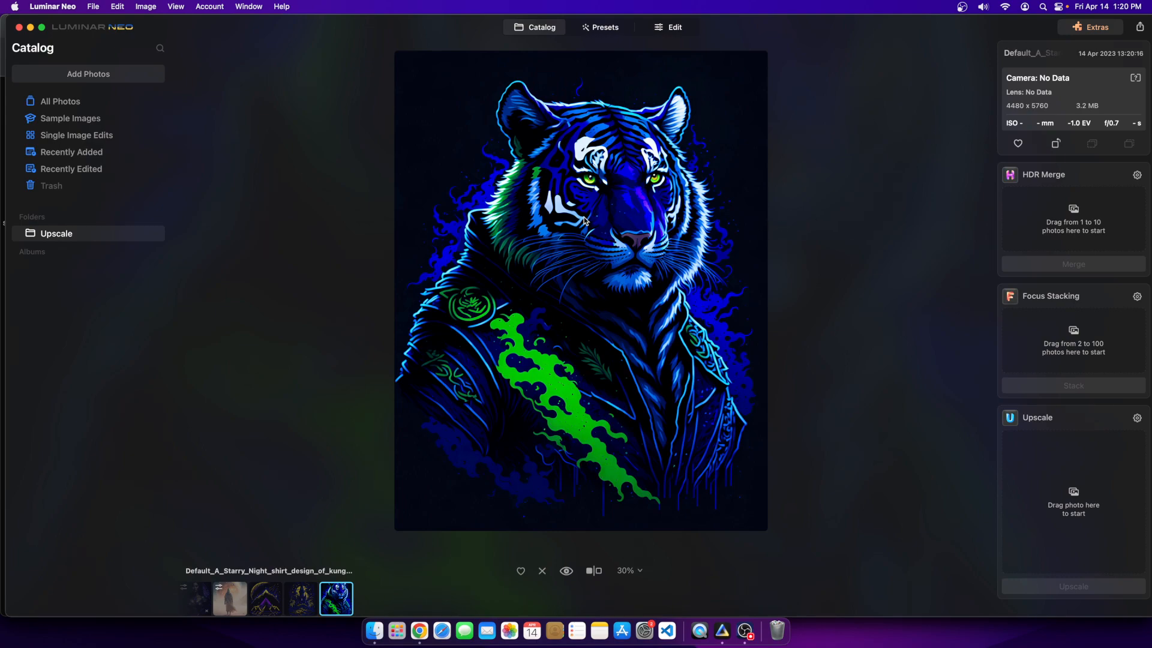
{"action": "left_click", "coordinate": [1140, 27]}
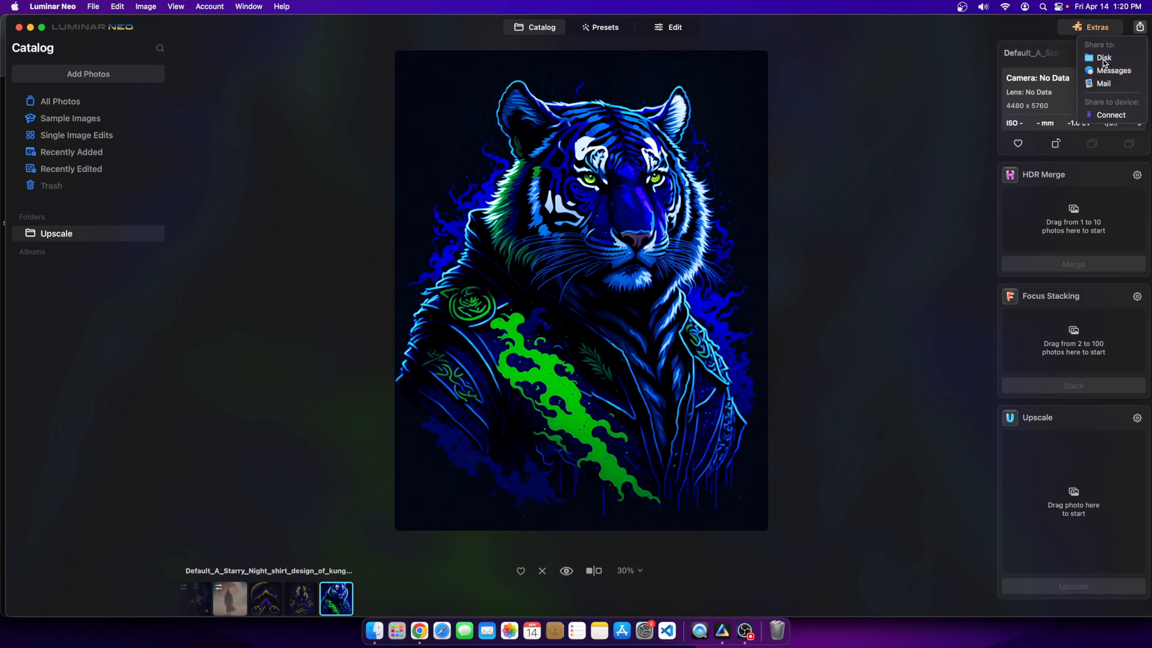
{"action": "left_click", "coordinate": [864, 60]}
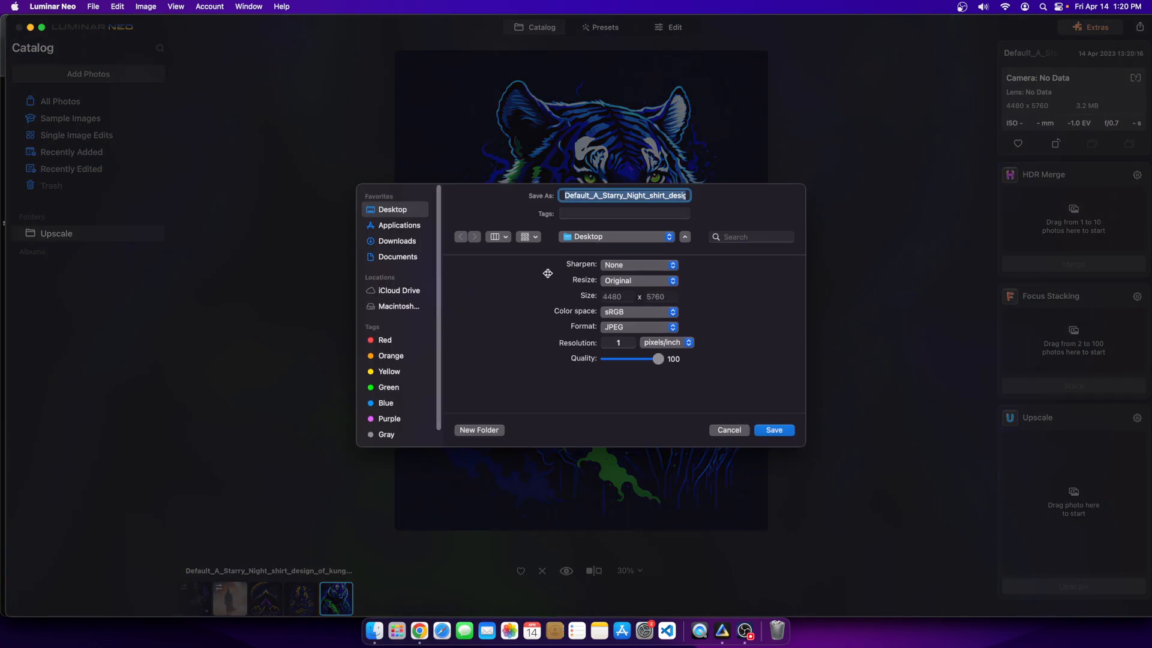
{"action": "type", "text": "tiger kungfu"}
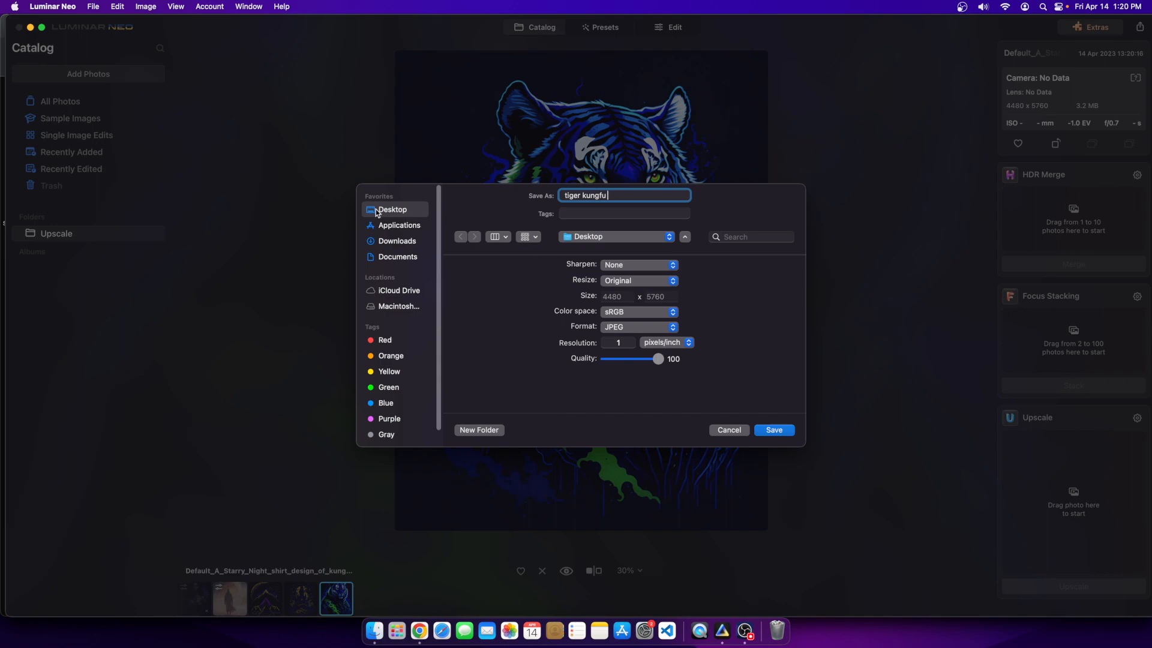
{"action": "left_click", "coordinate": [775, 430]}
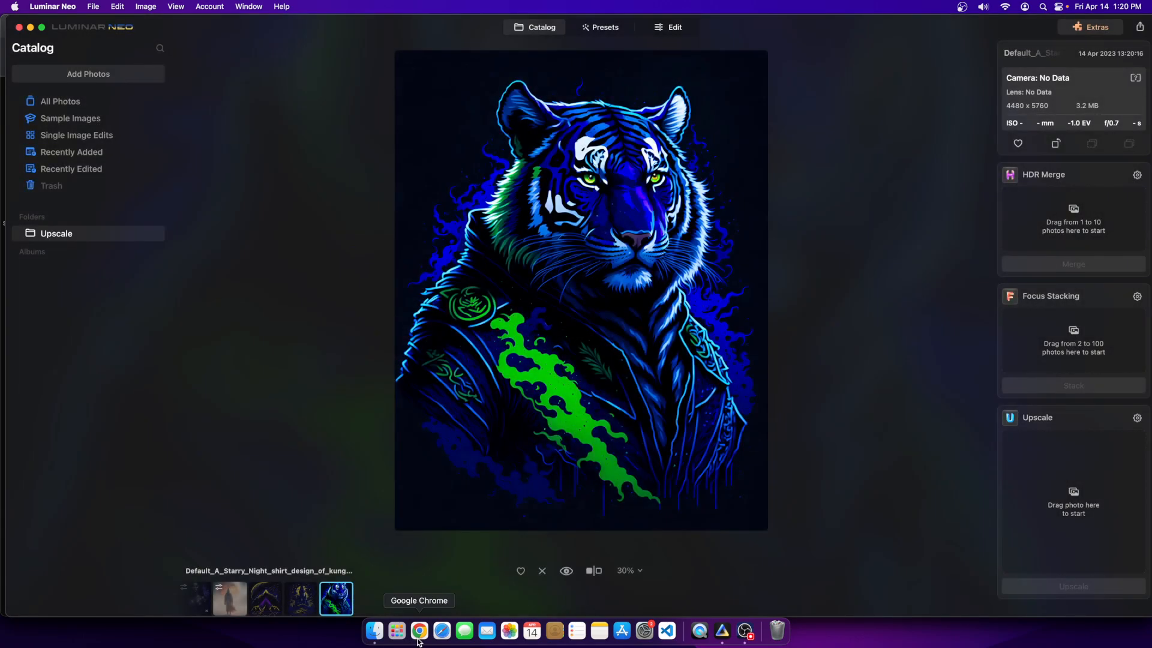
Step: Switch to Printful in Chrome, upload "tiger kungfu .jpeg" from the Desktop and apply it to the product template
{"action": "left_click", "coordinate": [419, 631]}
{"action": "left_click", "coordinate": [149, 28]}
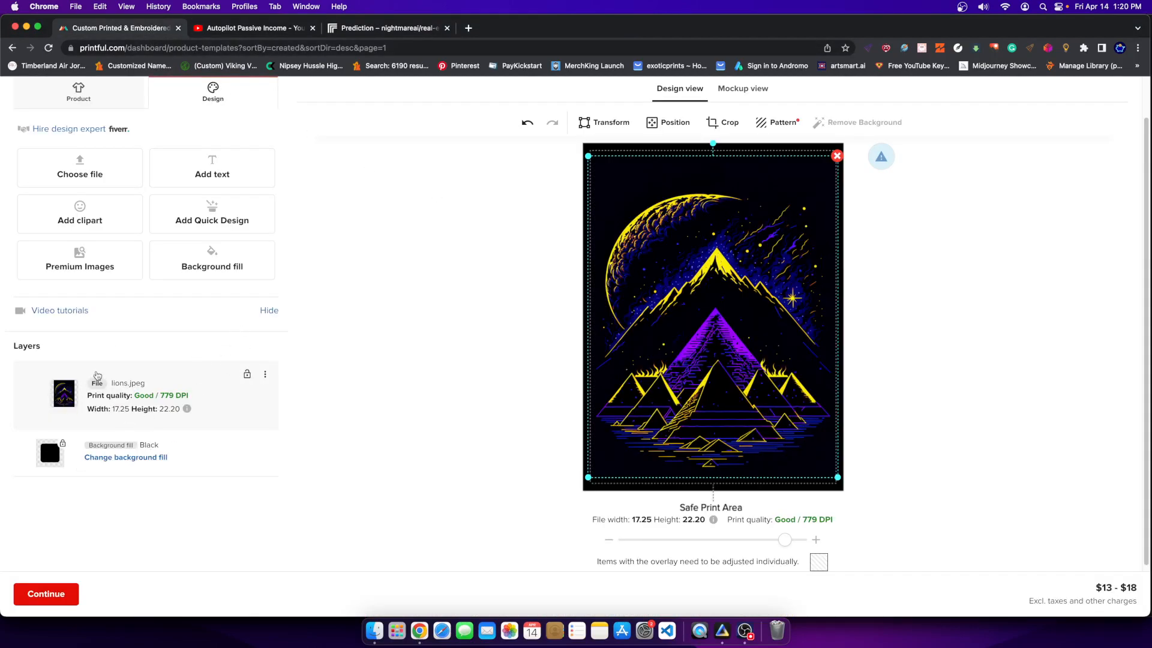
{"action": "left_click", "coordinate": [110, 174]}
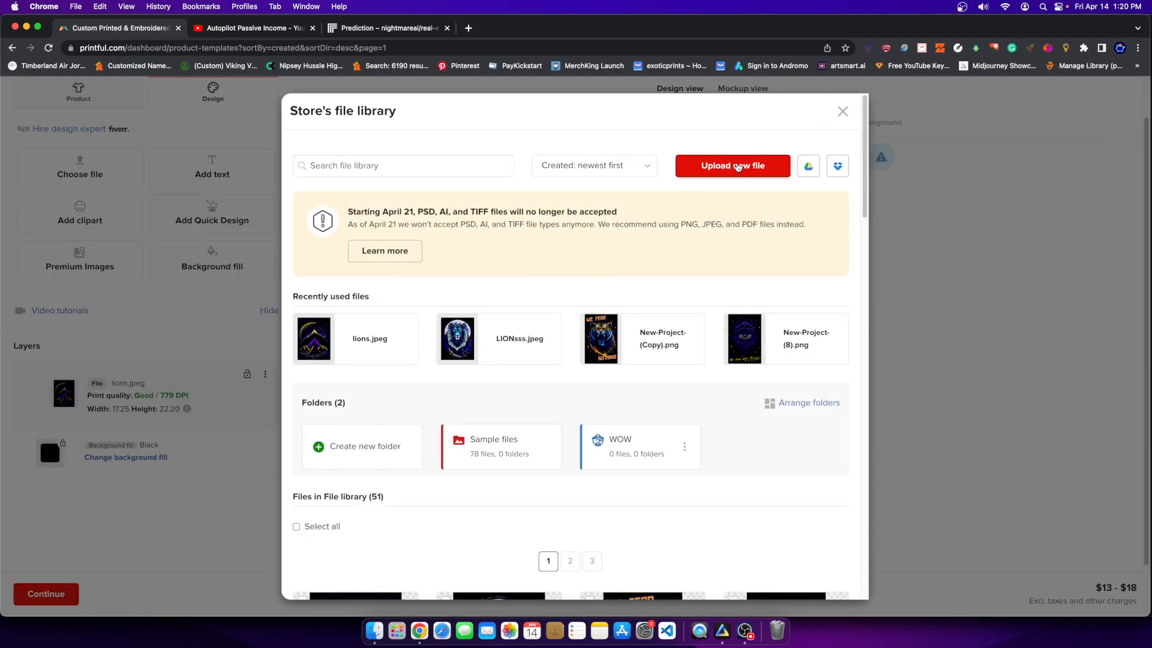
{"action": "left_click", "coordinate": [709, 173]}
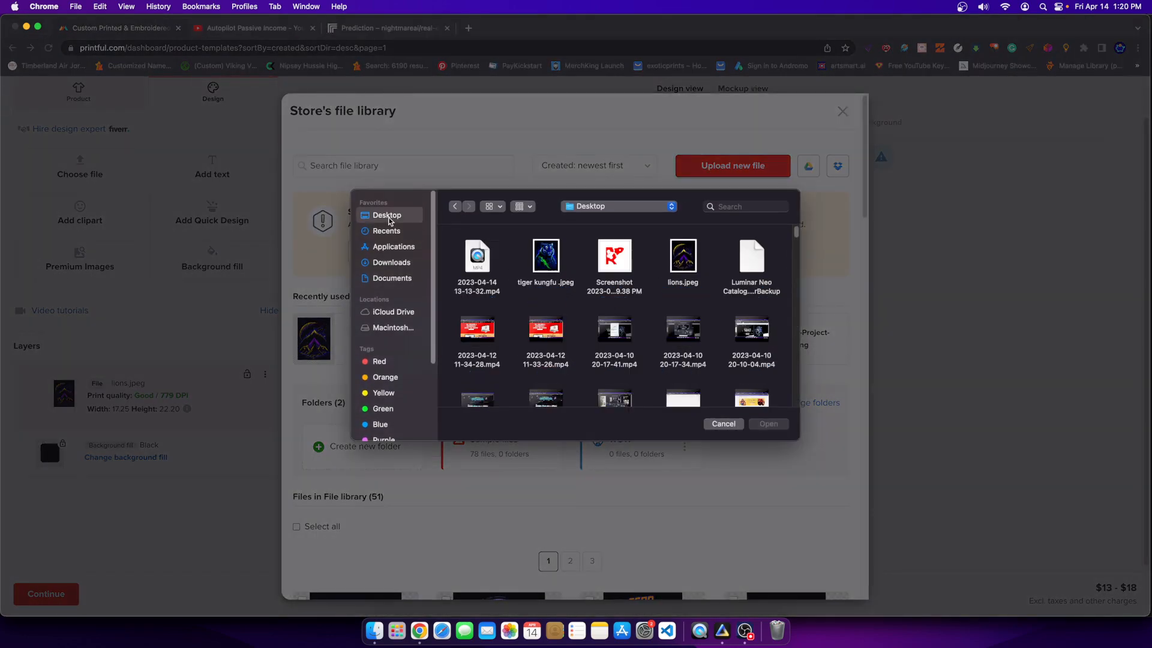
{"action": "double_click", "coordinate": [547, 259]}
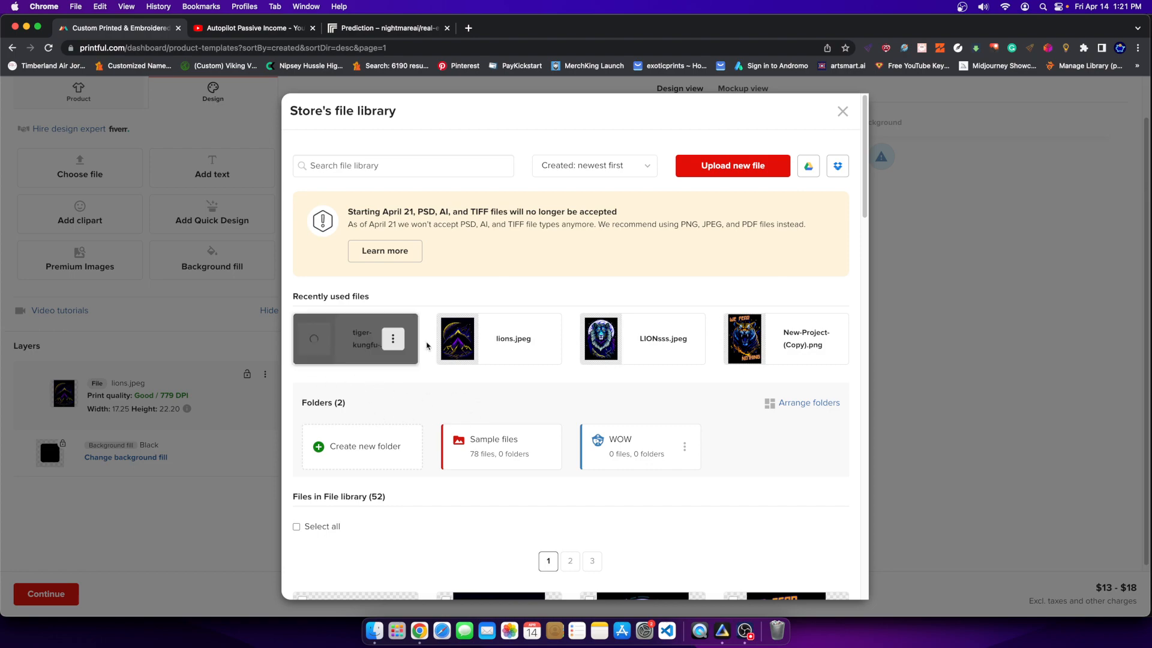
{"action": "left_click", "coordinate": [347, 340]}
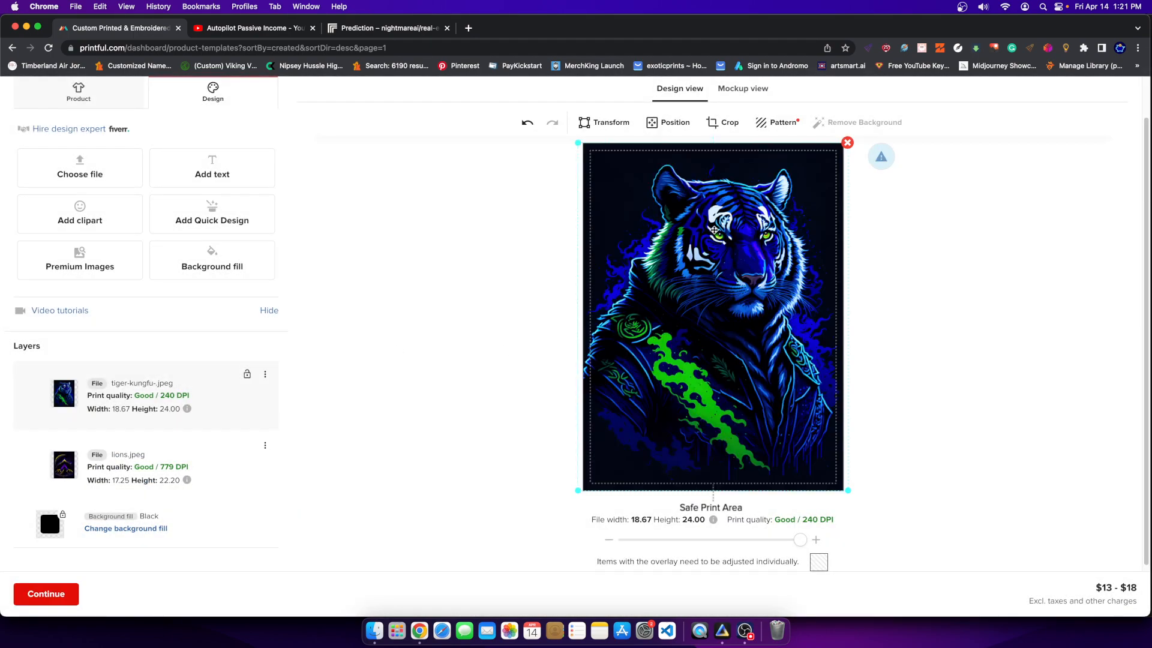
Step: Remove the lions.jpeg layer from beneath the tiger artwork and move the tiger back to cover the whole print area
{"action": "left_click_drag", "start_coordinate": [714, 230], "coordinate": [787, 248]}
{"action": "left_click", "coordinate": [630, 253]}
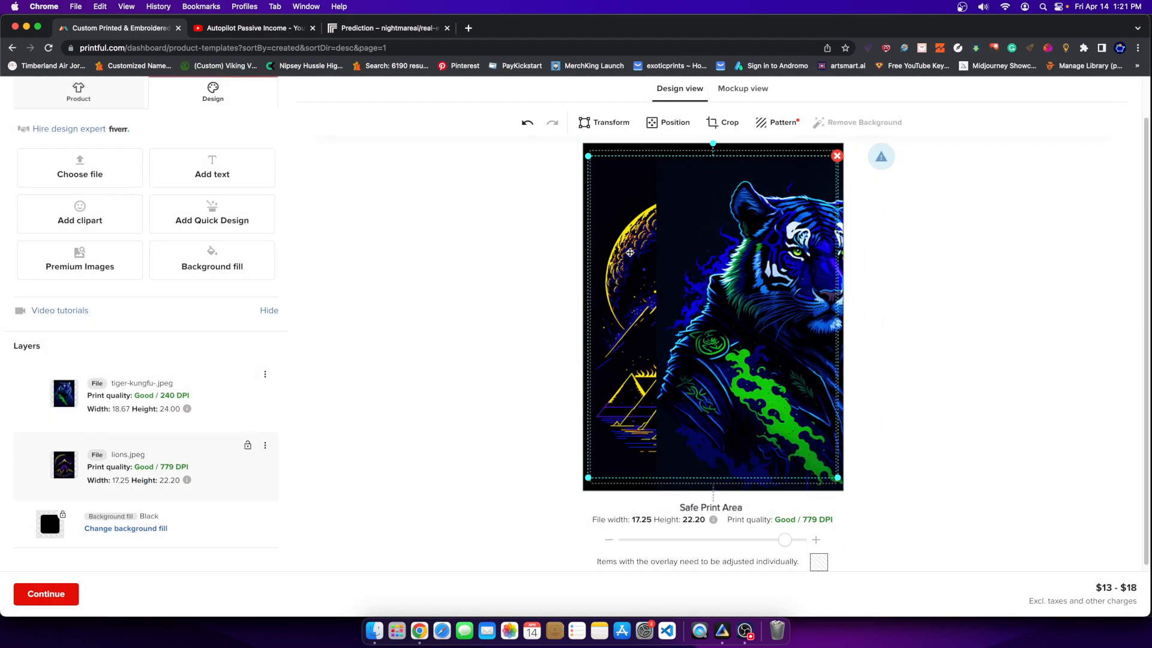
{"action": "key", "text": "BackSpace"}
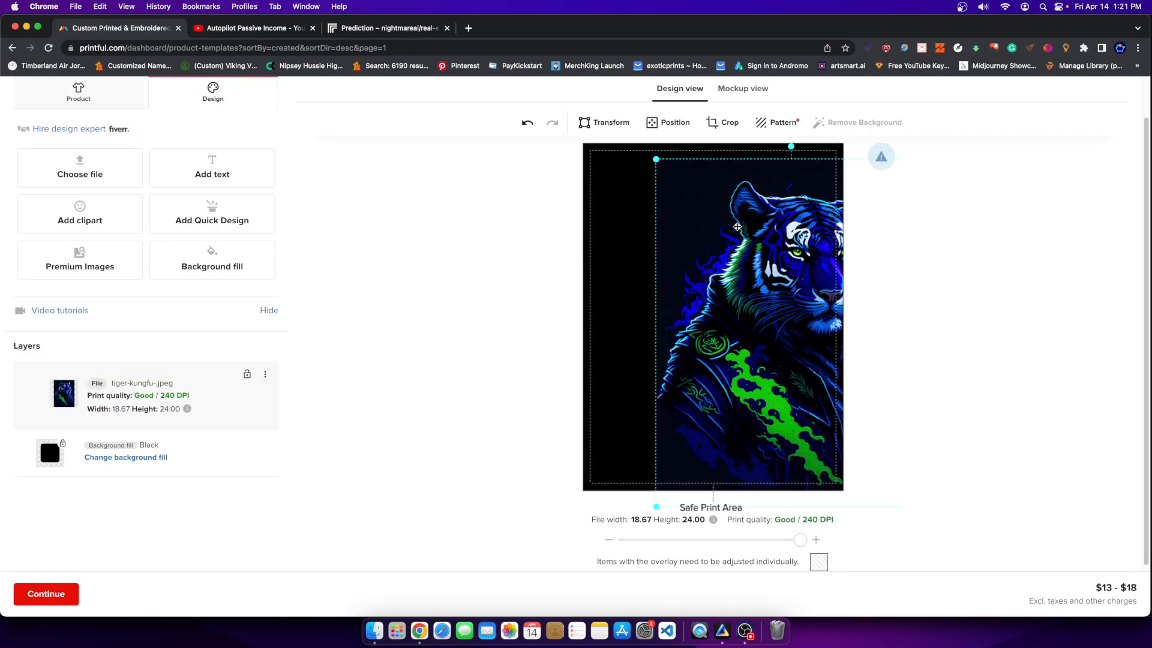
{"action": "left_click_drag", "start_coordinate": [750, 229], "coordinate": [676, 218]}
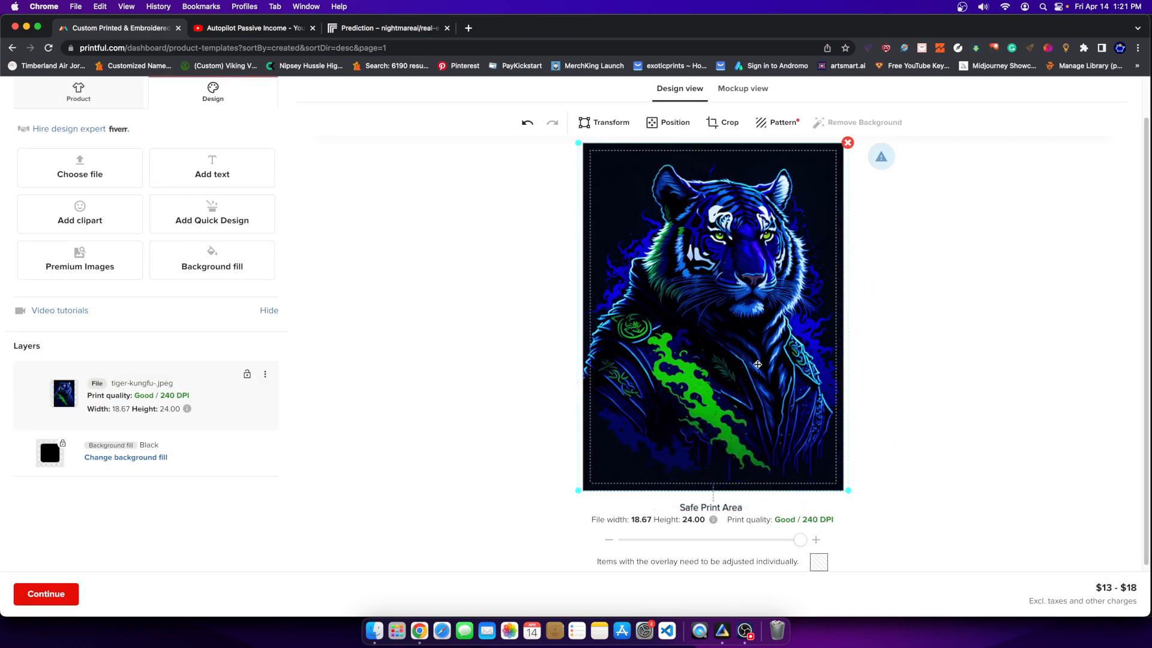
{"action": "left_click", "coordinate": [744, 631]}
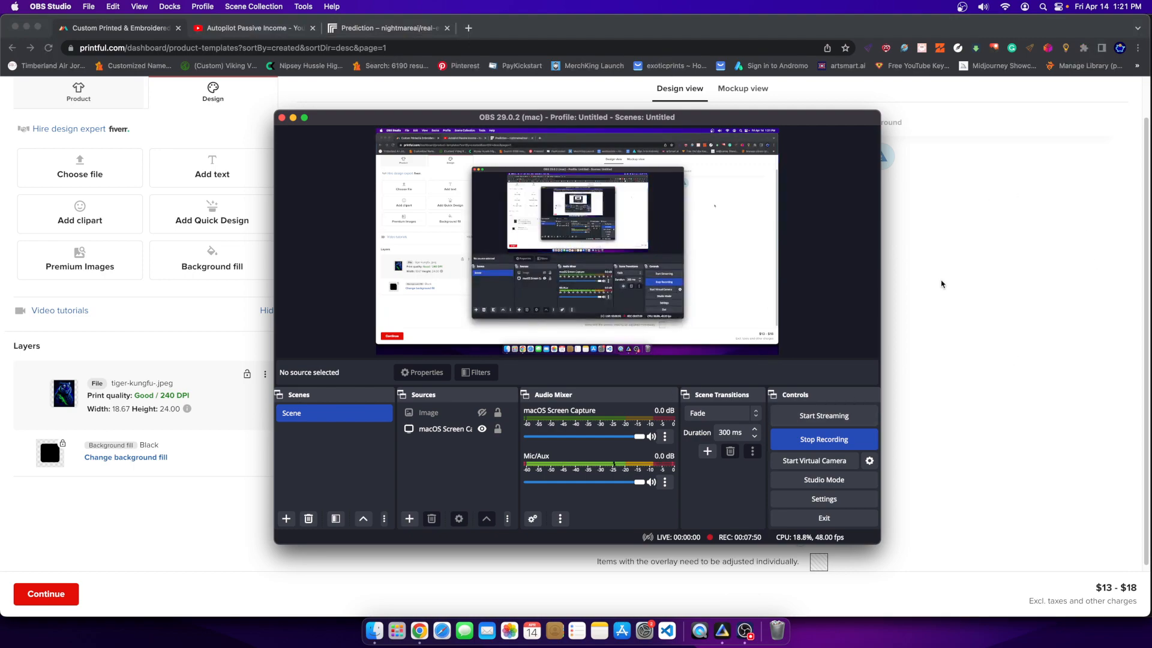
{"action": "left_click", "coordinate": [1117, 410]}
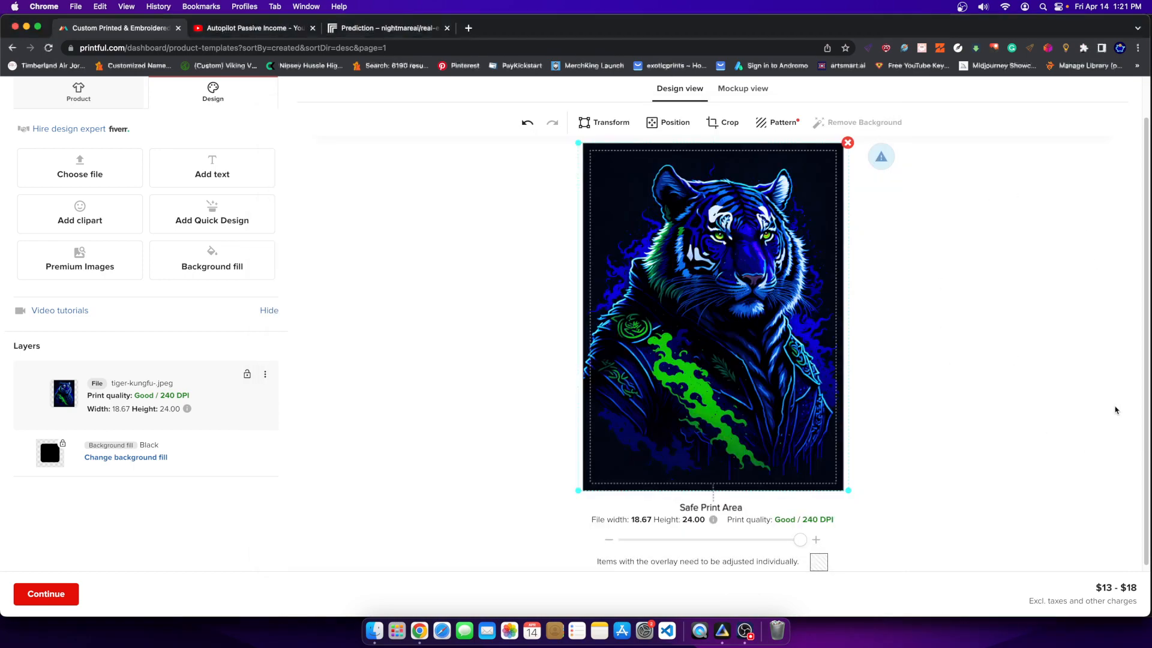
Step: Switch to Luminar Neo and upscale the already enlarged kung fu tiger by another 2x
{"action": "left_click", "coordinate": [720, 635]}
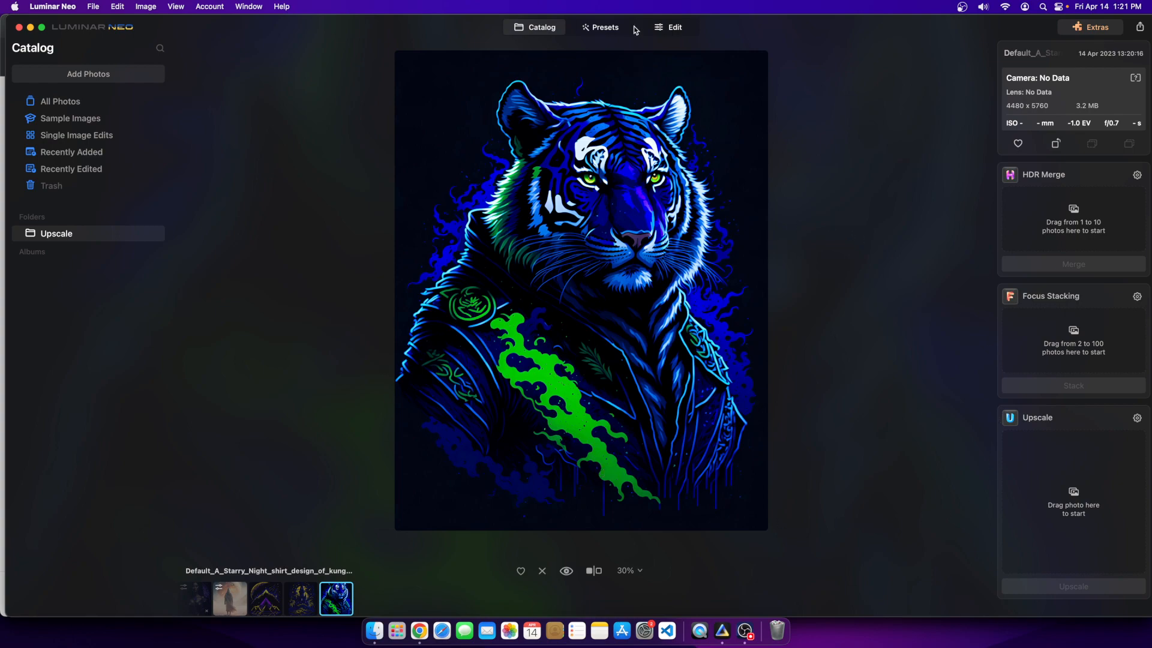
{"action": "left_click", "coordinate": [520, 27]}
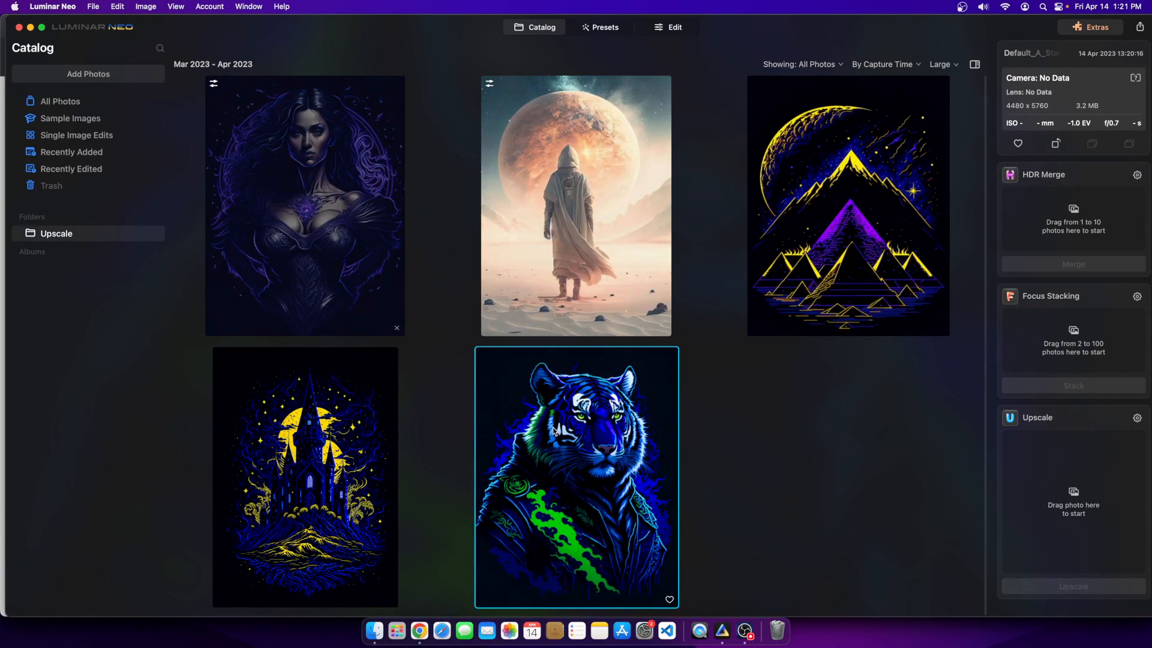
{"action": "left_click_drag", "start_coordinate": [553, 431], "coordinate": [1023, 485]}
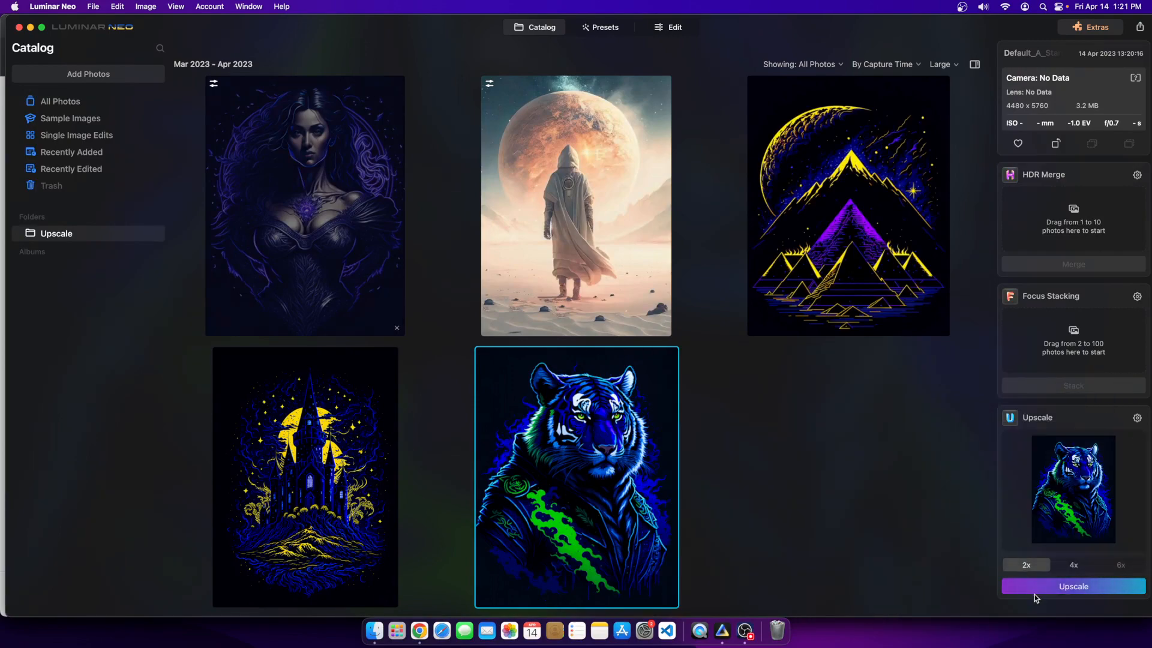
{"action": "left_click", "coordinate": [1034, 592]}
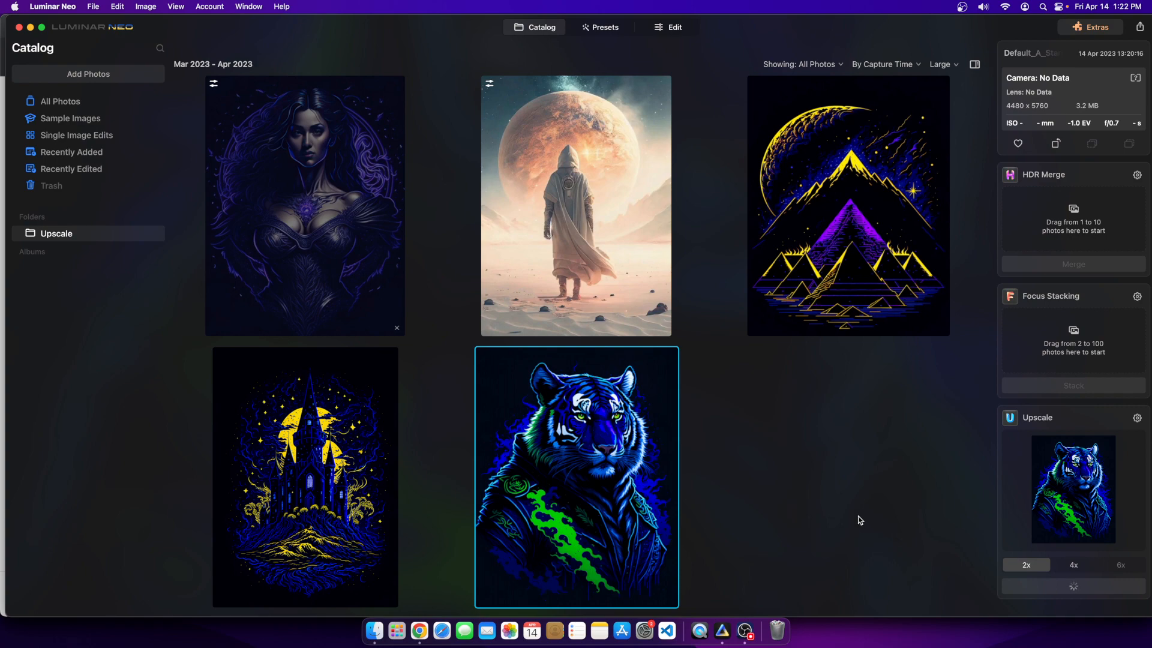
{"action": "scroll", "coordinate": [860, 520], "scroll_direction": "down", "scroll_amount": 1}
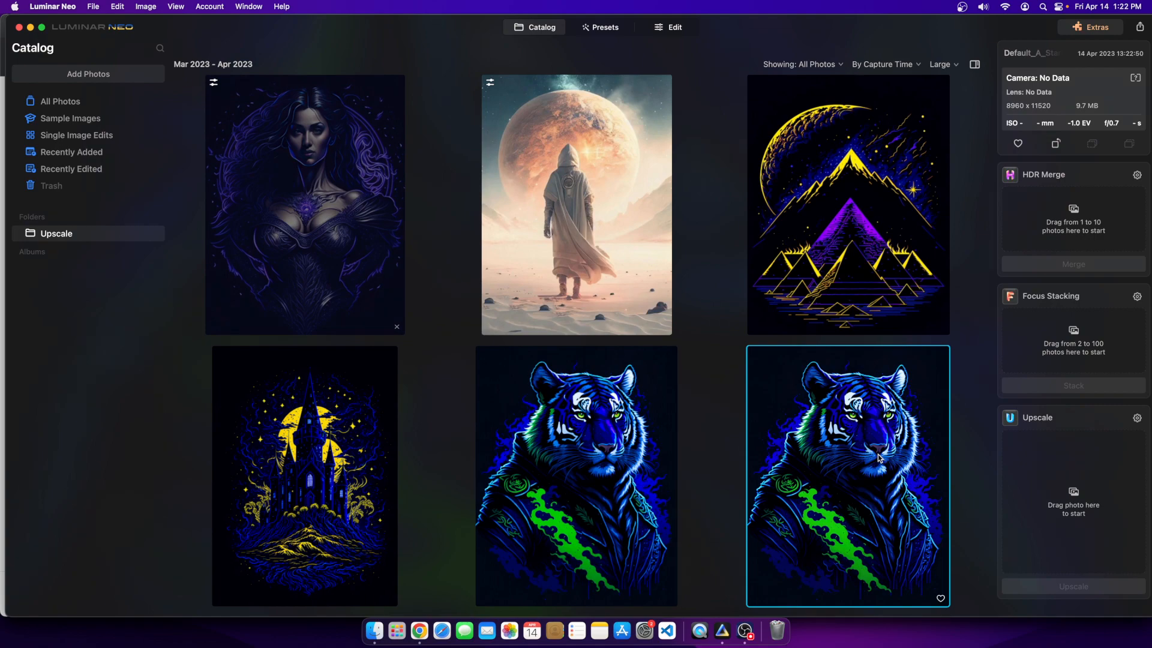
Step: Open the newly upscaled tiger and export it to the Desktop as a JPEG named "KUNGFU TIGER"
{"action": "double_click", "coordinate": [878, 458]}
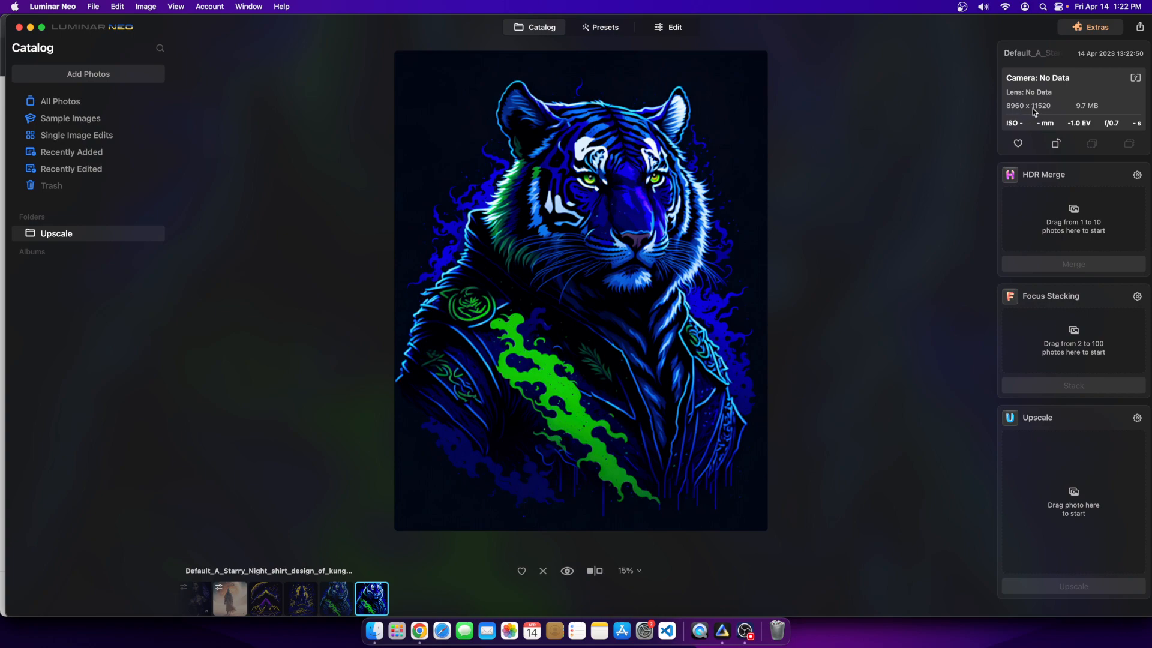
{"action": "left_click", "coordinate": [1139, 27]}
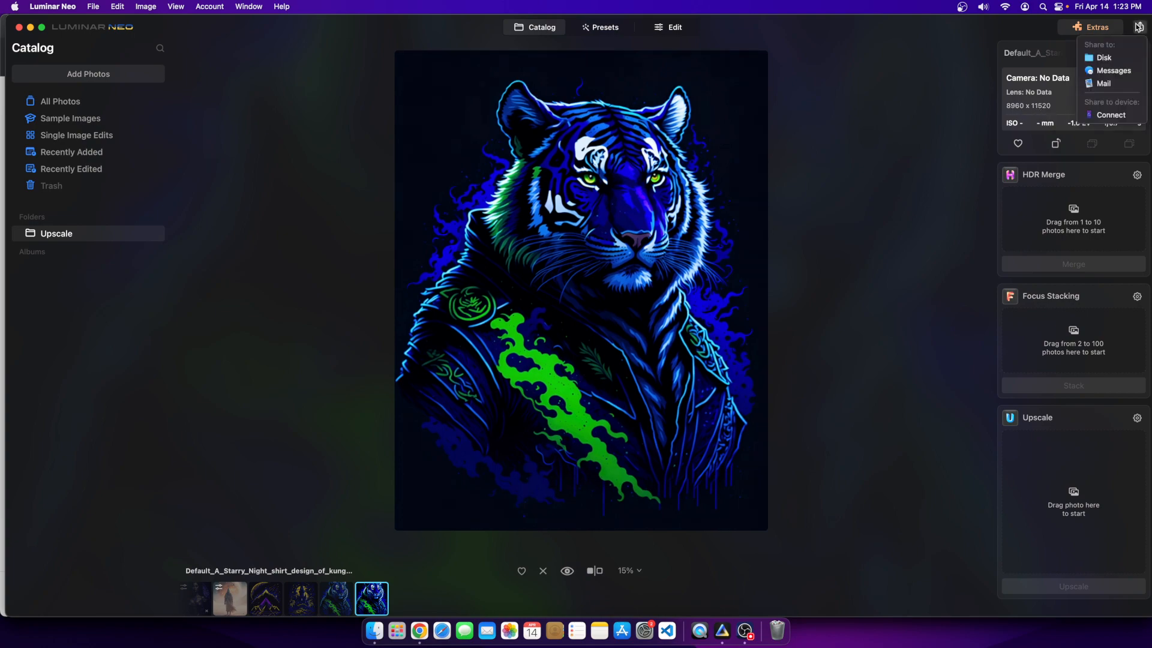
{"action": "left_click", "coordinate": [1109, 58]}
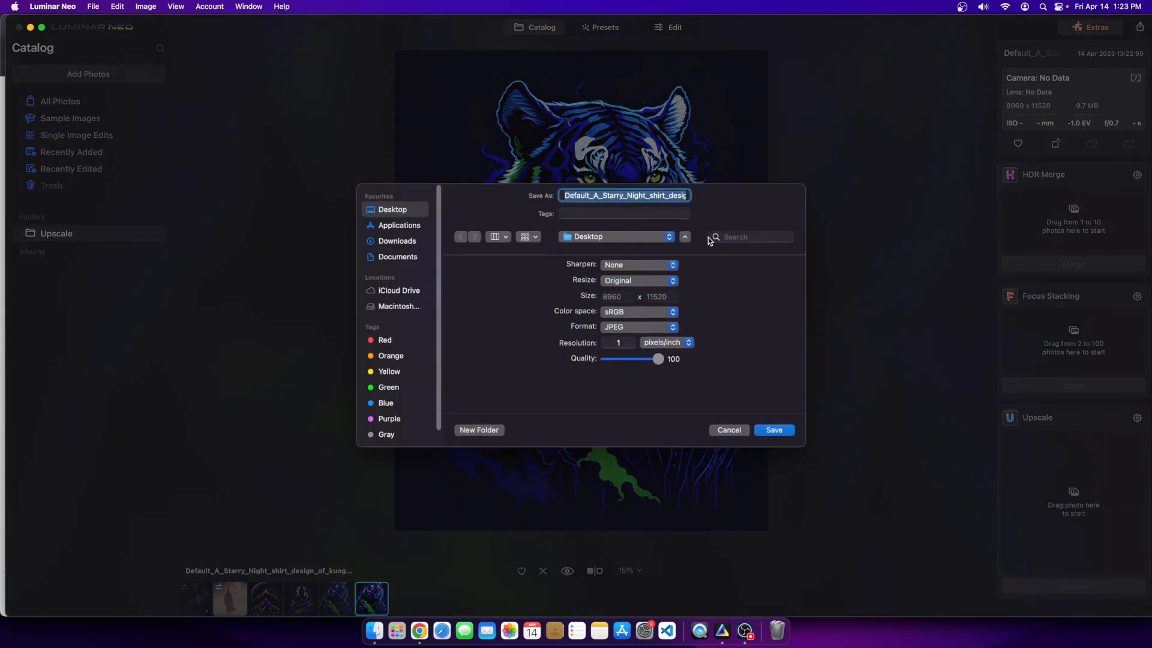
{"action": "type", "text": "KUNGFU TIGER"}
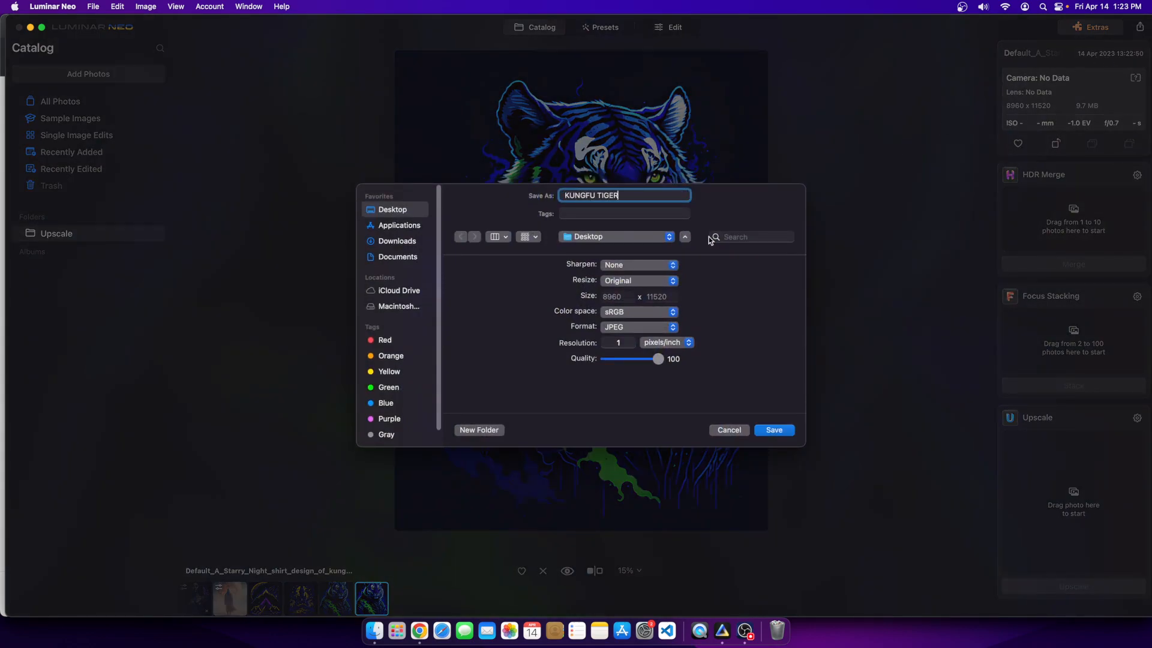
{"action": "left_click", "coordinate": [774, 429]}
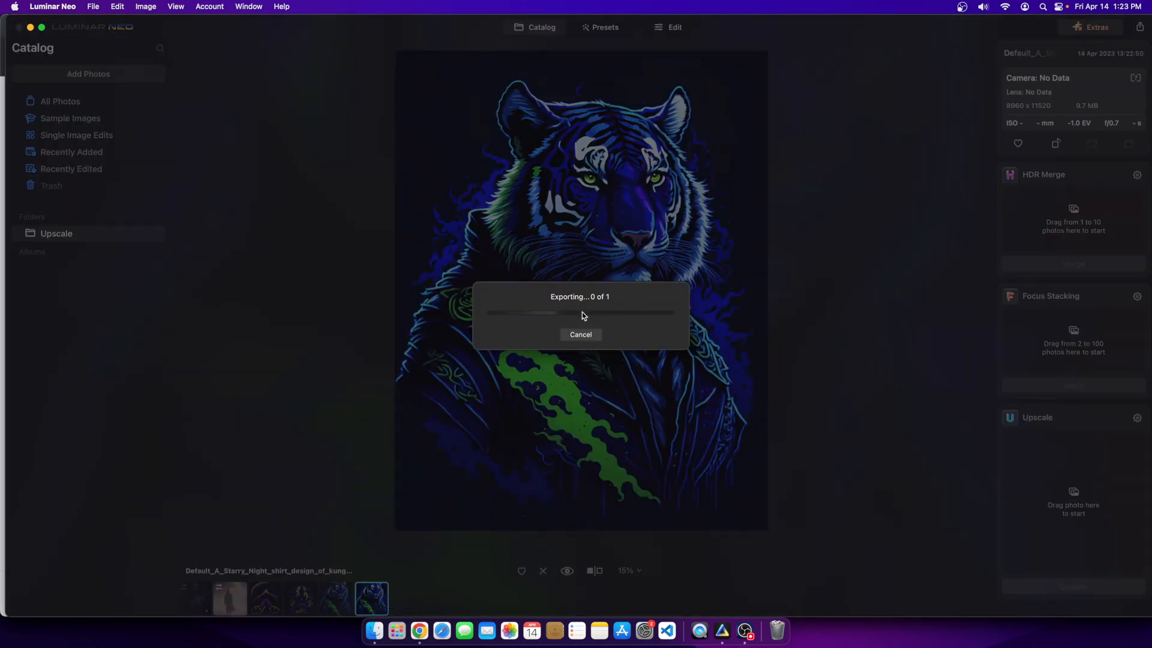
Step: Switch to Printful in Chrome and delete the tiger-kungfu-.jpeg artwork from the template, leaving the black background fill
{"action": "left_click", "coordinate": [420, 631]}
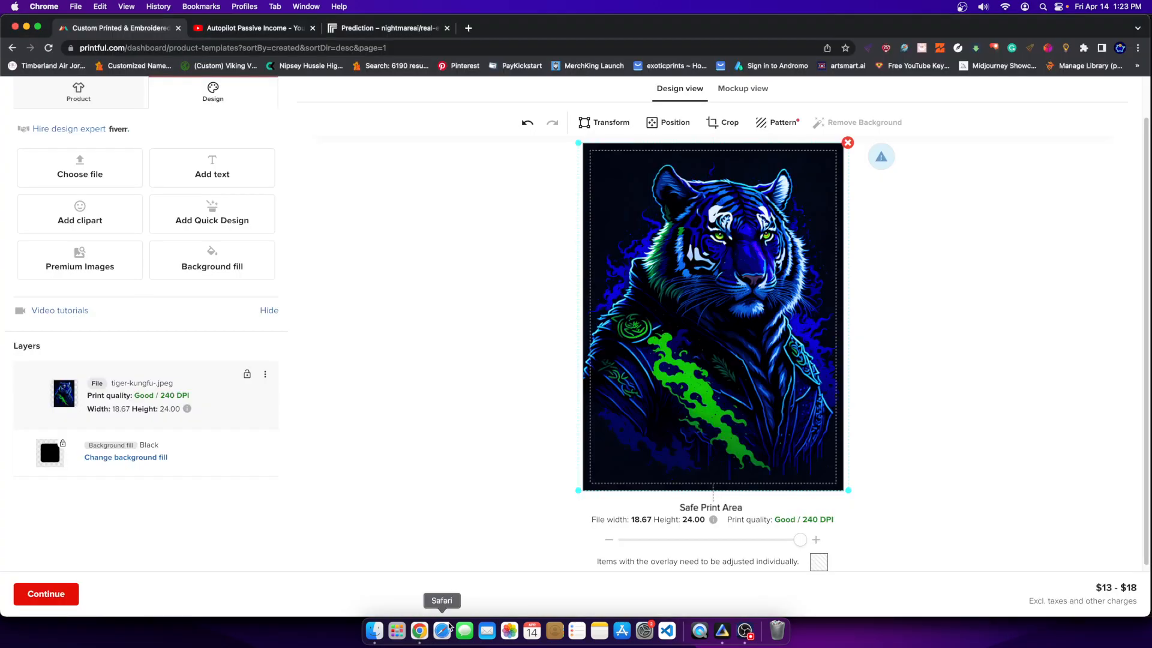
{"action": "left_click_drag", "start_coordinate": [707, 281], "coordinate": [807, 336]}
{"action": "left_click", "coordinate": [714, 180]}
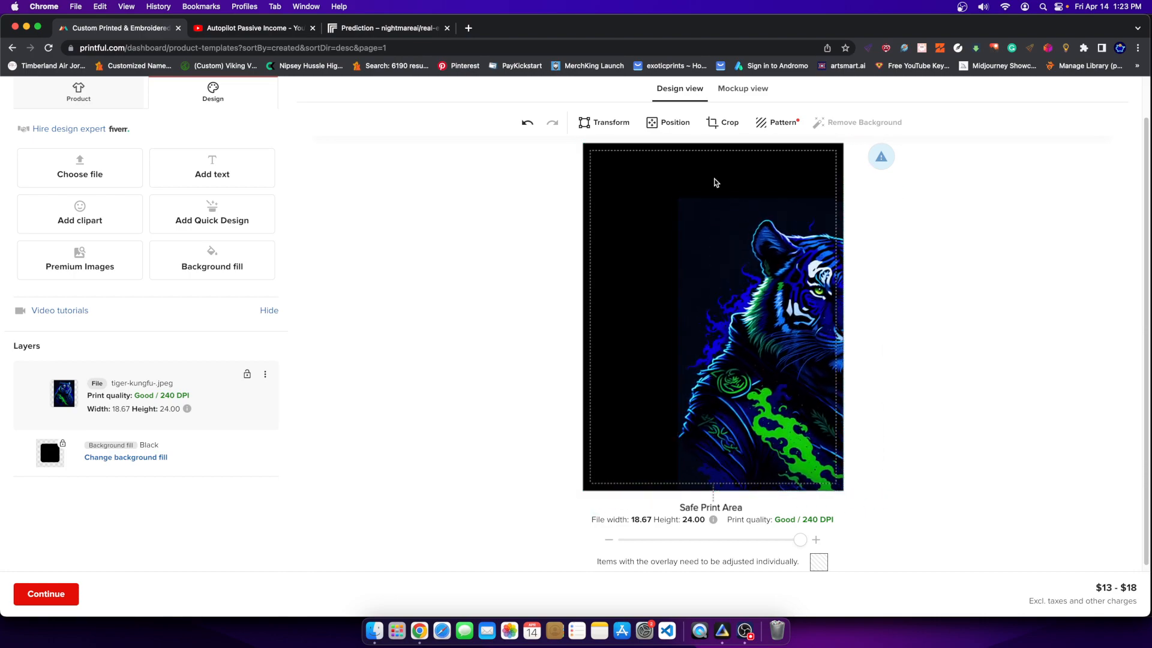
{"action": "left_click_drag", "start_coordinate": [719, 343], "coordinate": [598, 349]}
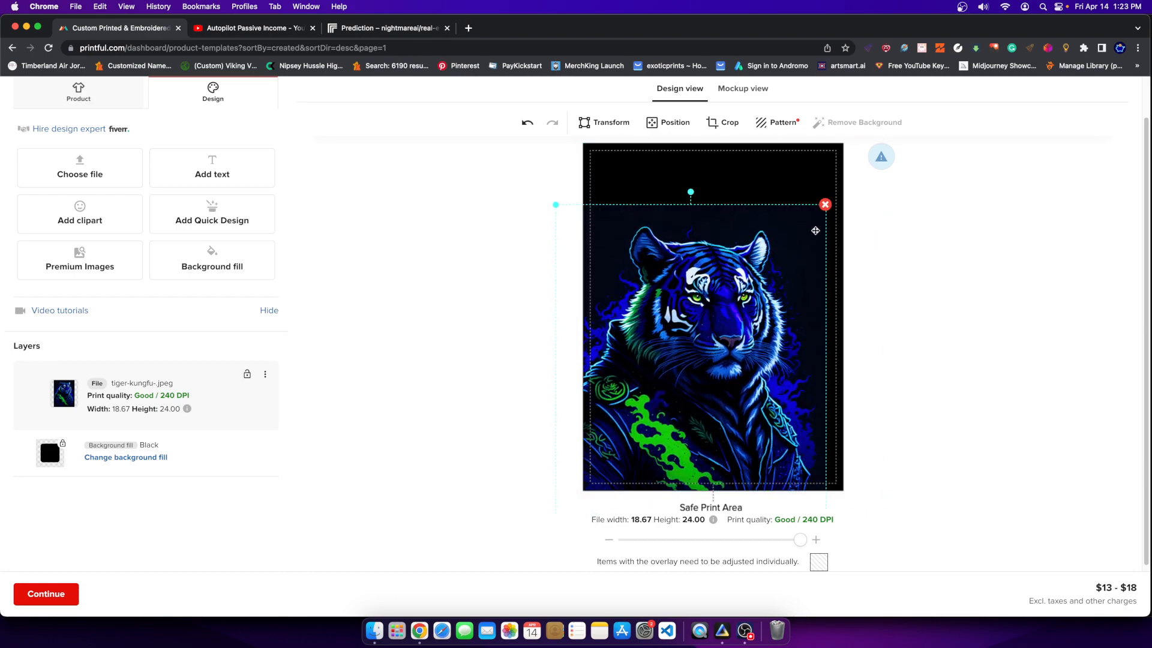
{"action": "left_click", "coordinate": [826, 205]}
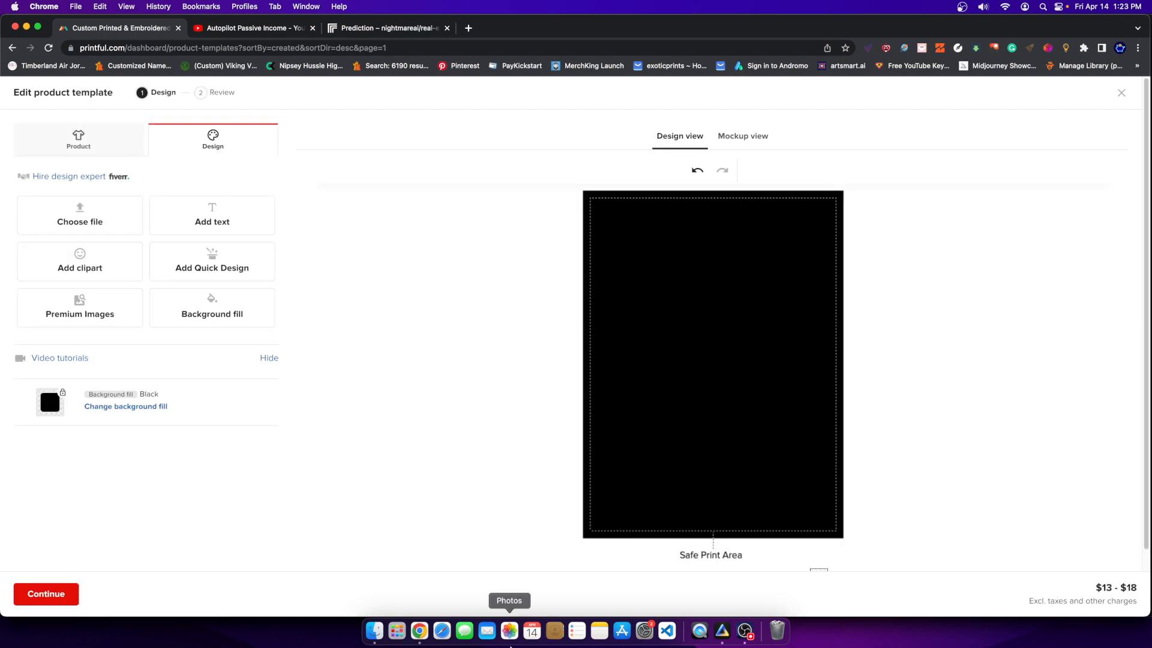
Step: Check the progress of the tiger export in Luminar Neo and return to the Printful template in Chrome
{"action": "left_click", "coordinate": [716, 633]}
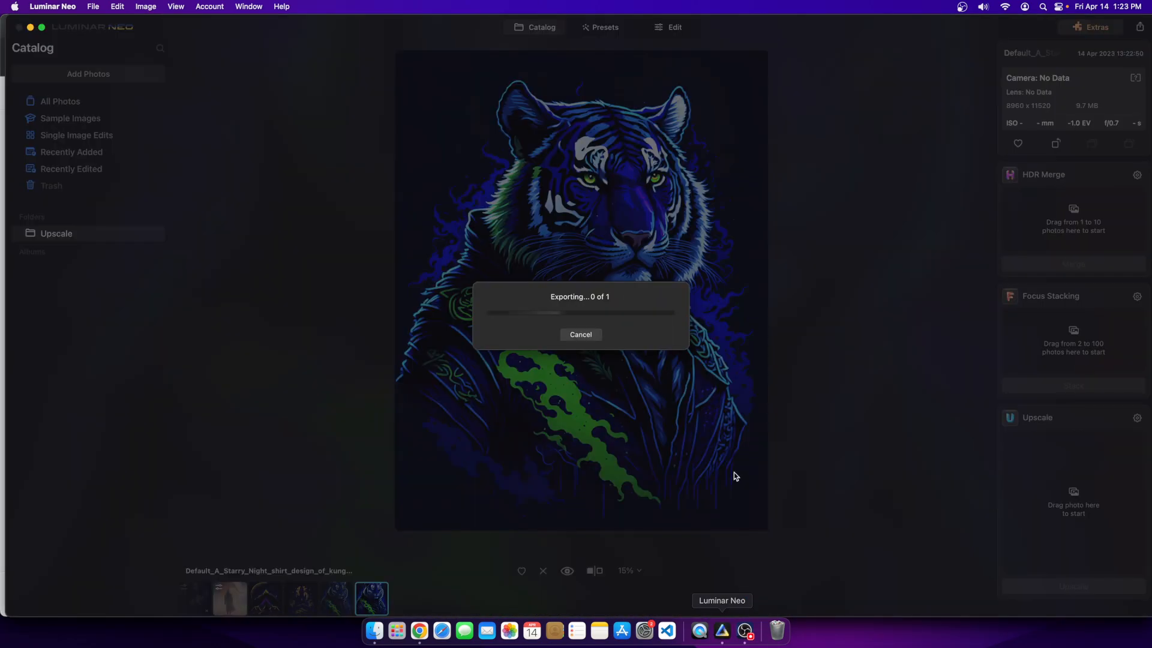
{"action": "left_click", "coordinate": [420, 630]}
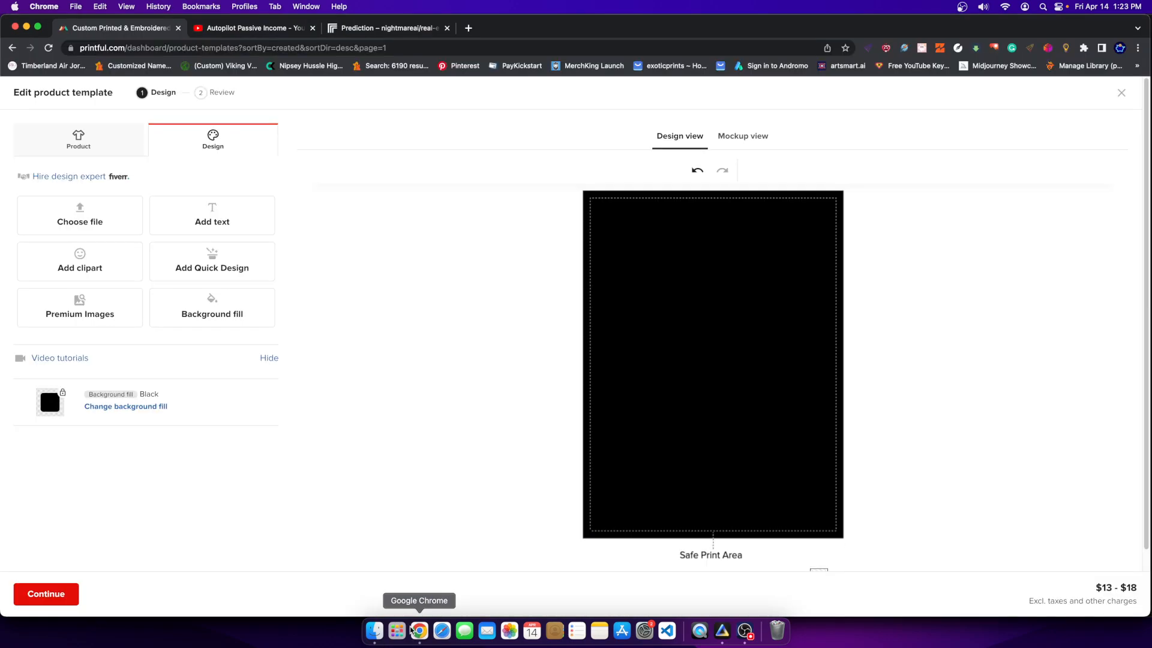
{"action": "scroll", "coordinate": [628, 375], "scroll_direction": "down", "scroll_amount": 2}
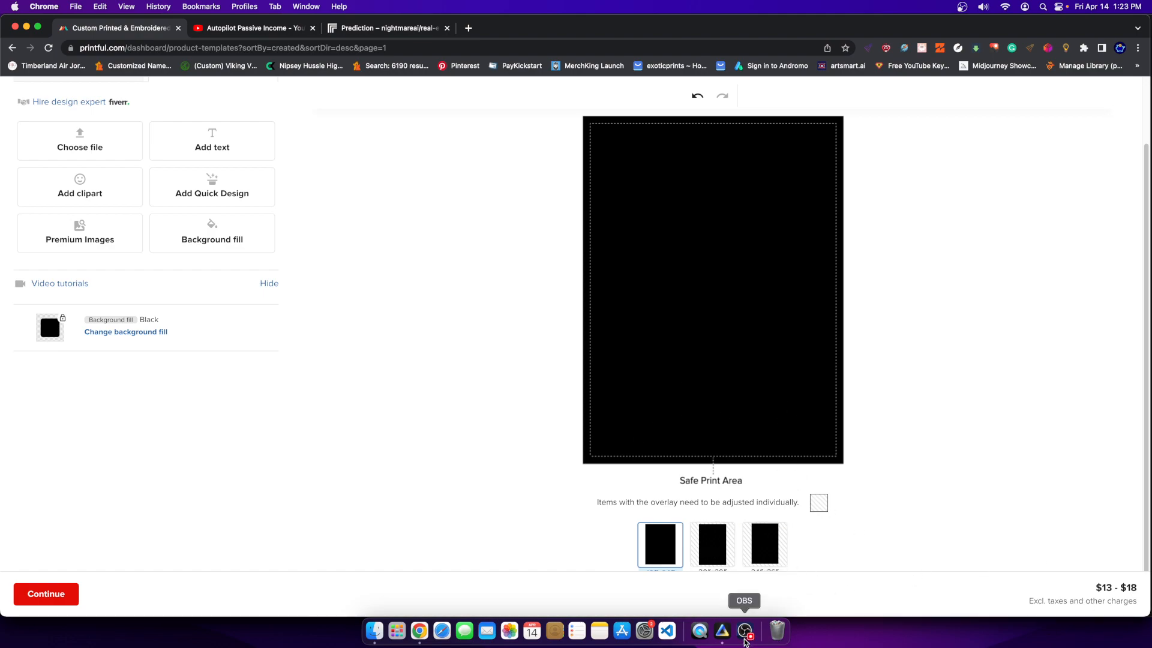
{"action": "left_click", "coordinate": [722, 631]}
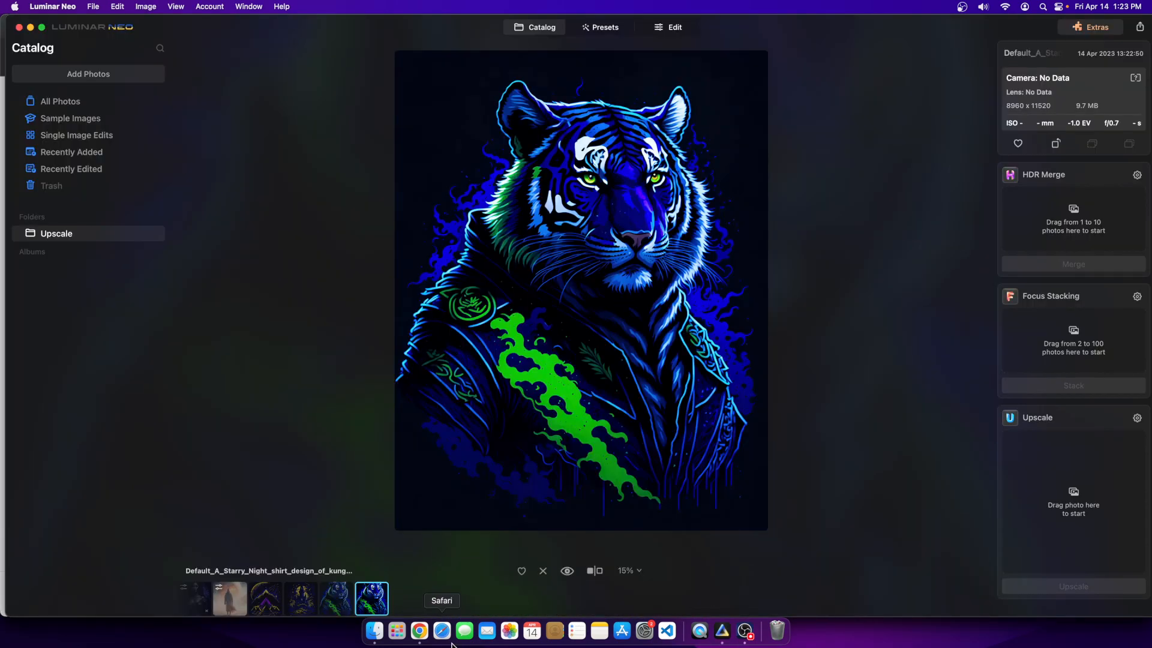
{"action": "left_click", "coordinate": [419, 631]}
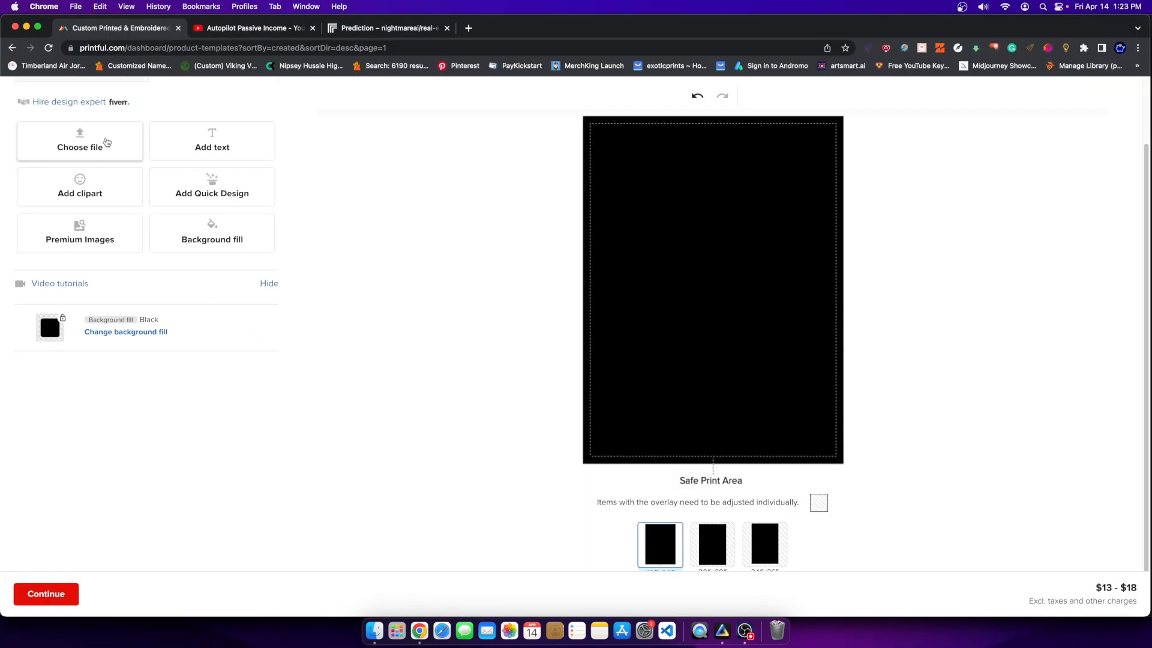
Step: Upload the KUNGFU TIGER JPEG from the Desktop to the store's file library and apply it to the template
{"action": "left_click", "coordinate": [107, 142]}
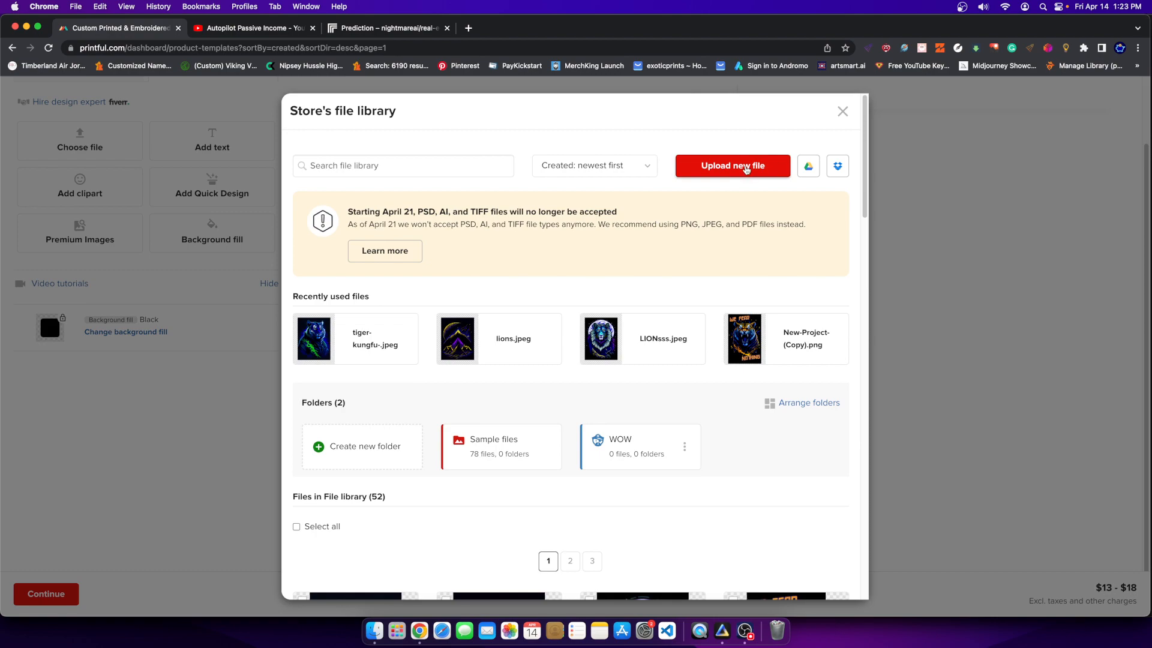
{"action": "left_click", "coordinate": [736, 165]}
{"action": "double_click", "coordinate": [544, 255]}
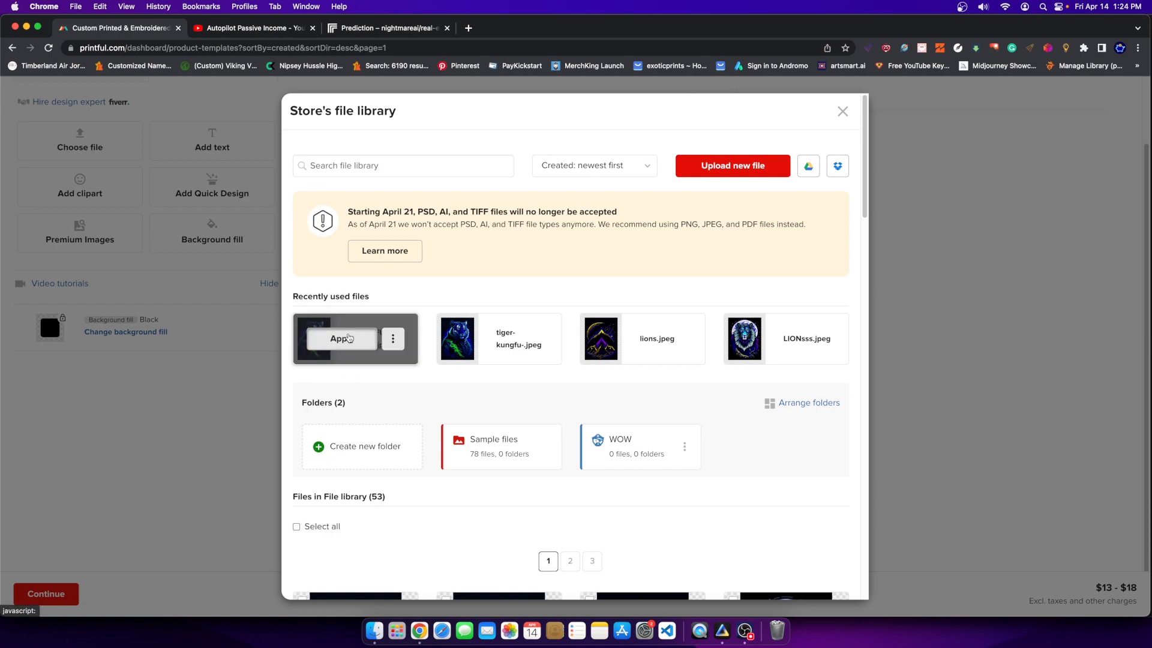
{"action": "left_click", "coordinate": [349, 337]}
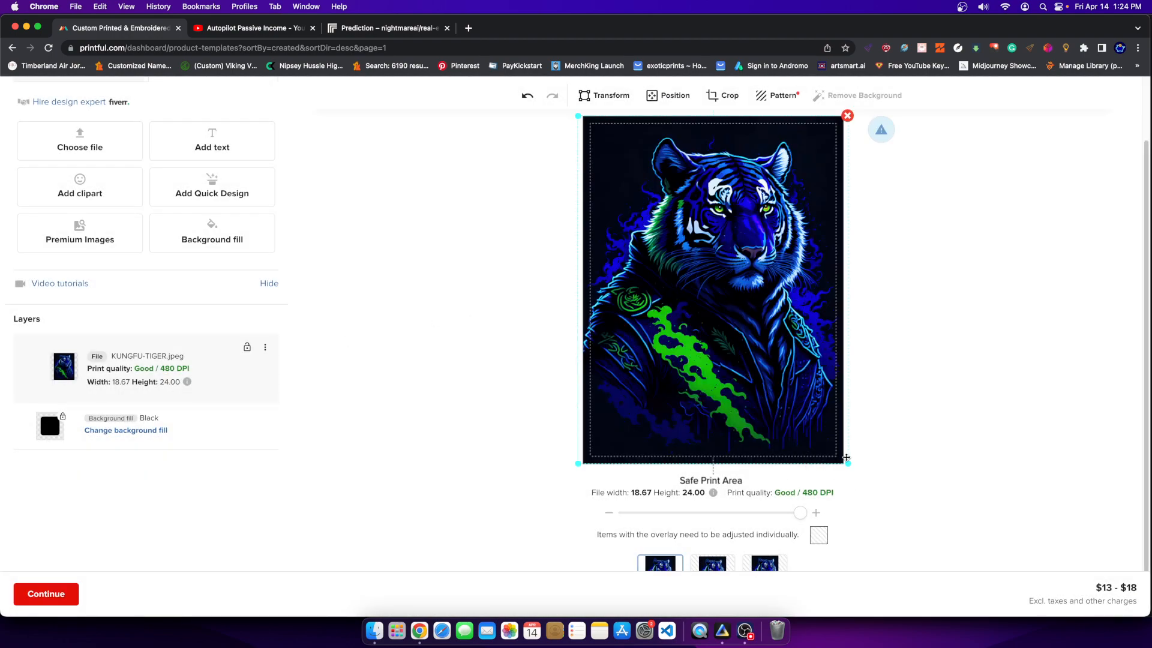
Step: Shrink the KUNGFU-TIGER.jpeg artwork to about 17.26 by 22.22, centre it in the safe print area and check its print quality
{"action": "left_click_drag", "start_coordinate": [845, 457], "coordinate": [835, 454]}
{"action": "left_click_drag", "start_coordinate": [709, 426], "coordinate": [707, 426]}
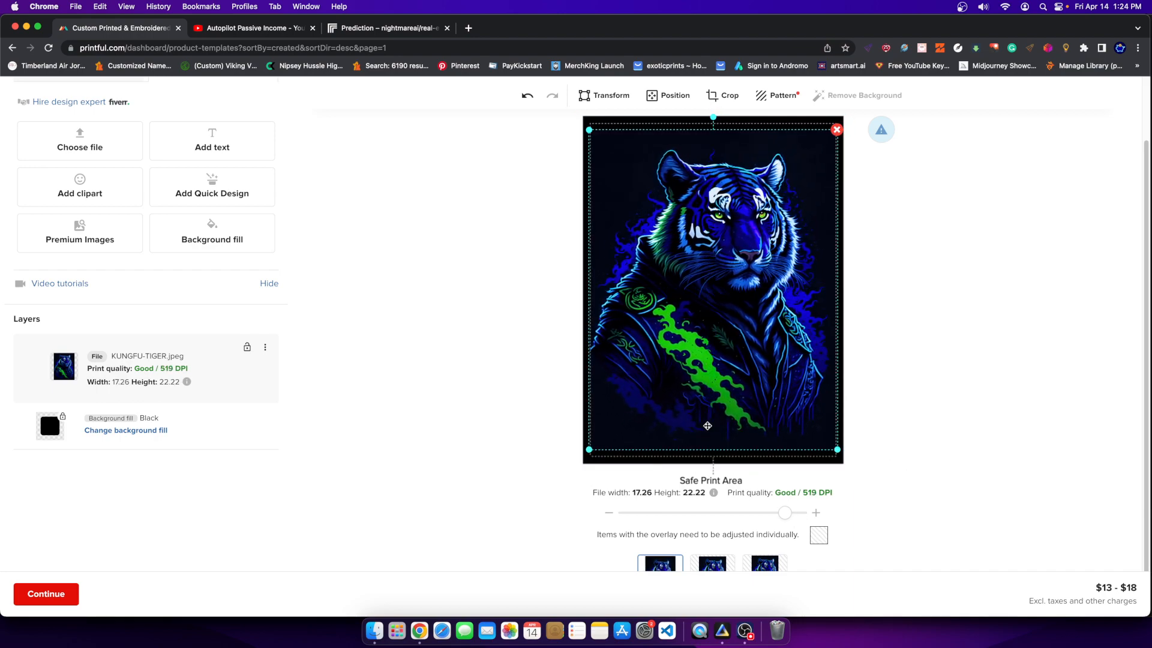
{"action": "left_click", "coordinate": [860, 396]}
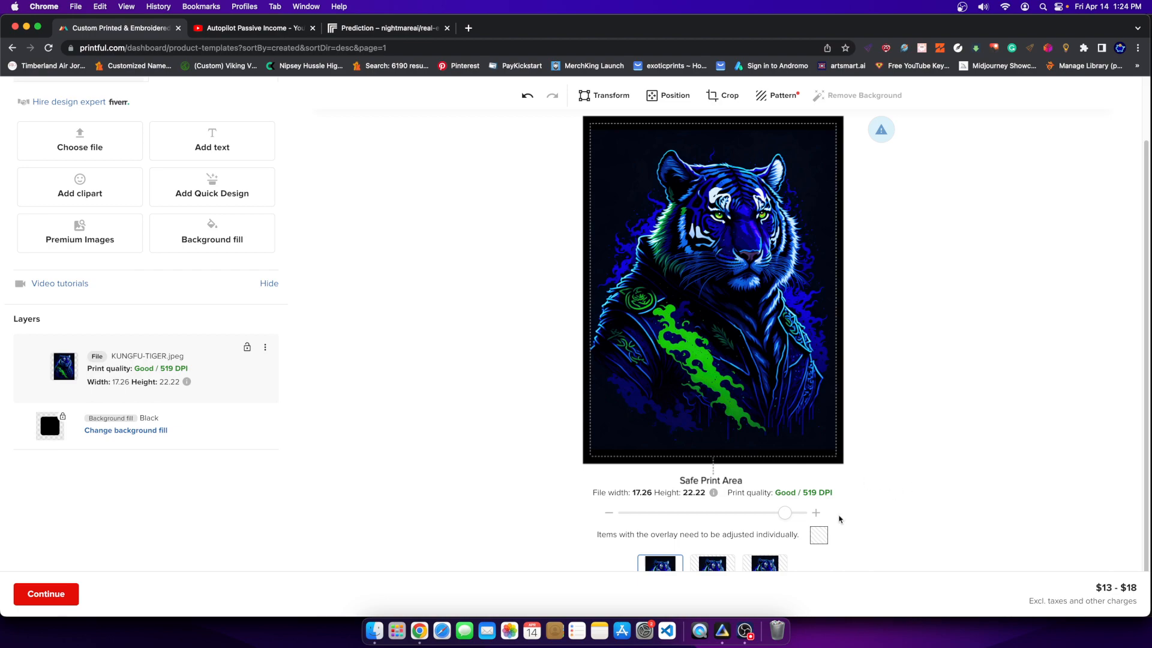
{"action": "double_click", "coordinate": [809, 492]}
{"action": "left_click", "coordinate": [921, 487]}
{"action": "scroll", "coordinate": [863, 396], "scroll_direction": "down", "scroll_amount": 1}
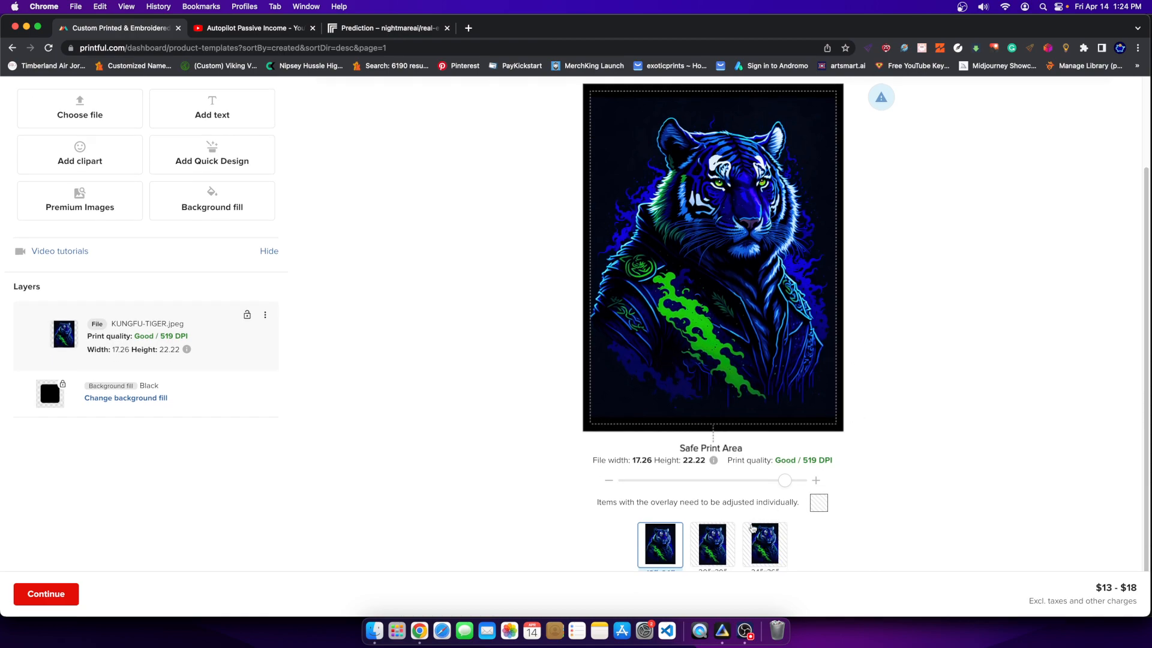
Step: Shrink the KUNGFU-TIGER.jpeg artwork on the second print size to about 19.29 by 24.78 and centre it in the safe print area
{"action": "left_click", "coordinate": [711, 549]}
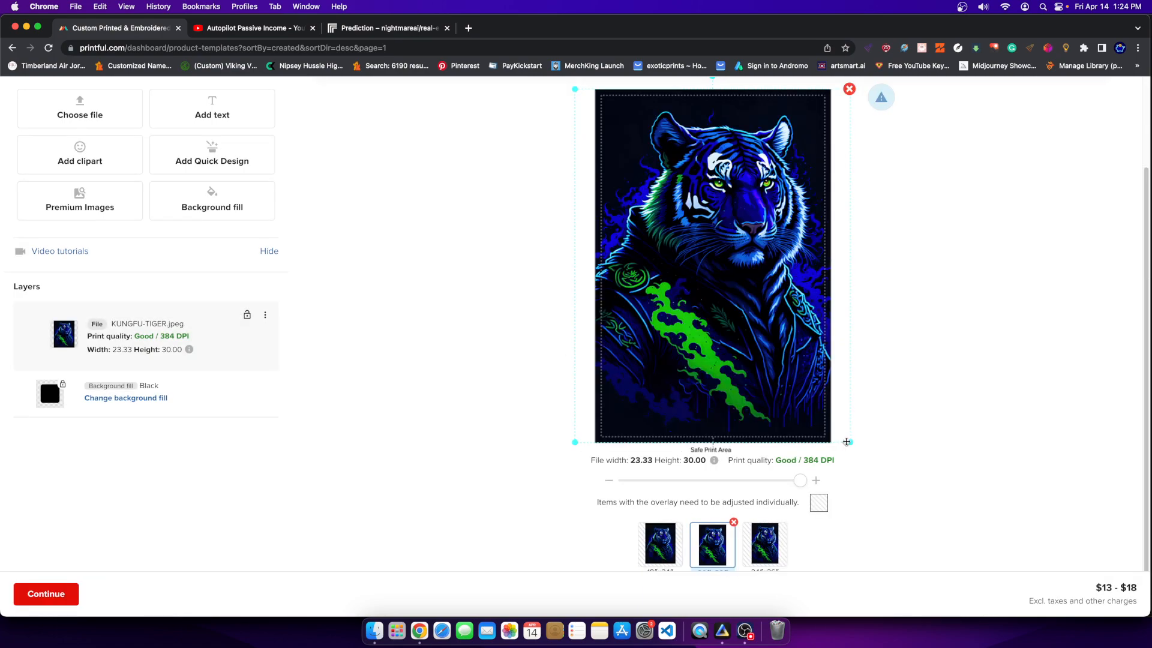
{"action": "left_click_drag", "start_coordinate": [850, 443], "coordinate": [824, 410]}
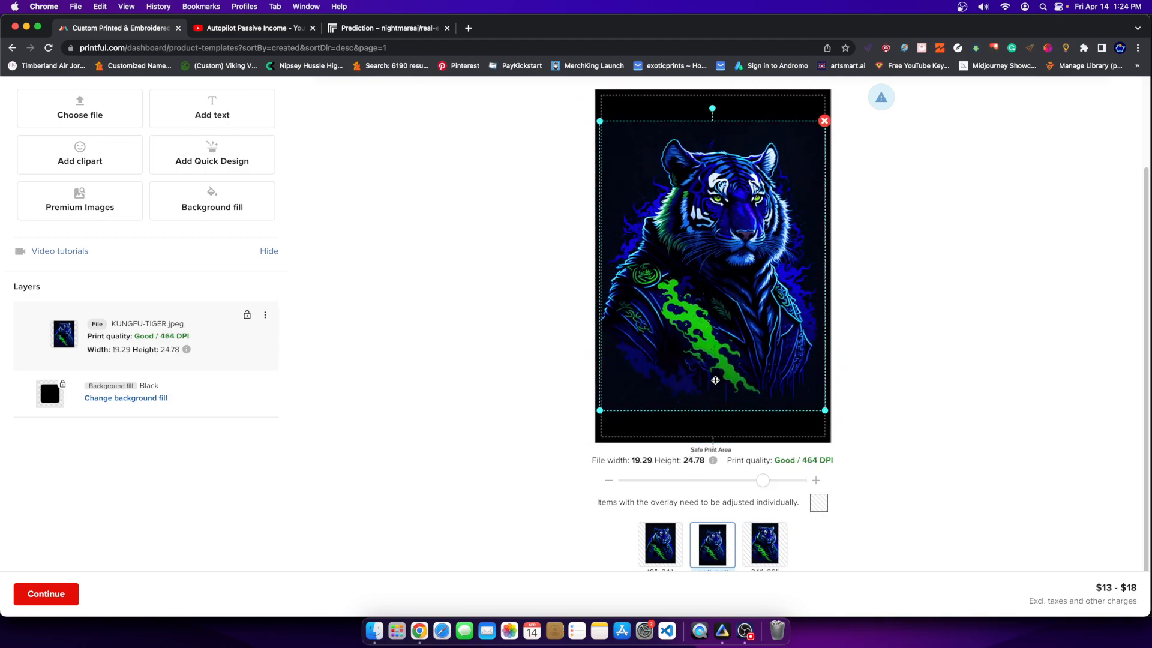
{"action": "left_click_drag", "start_coordinate": [716, 377], "coordinate": [718, 379]}
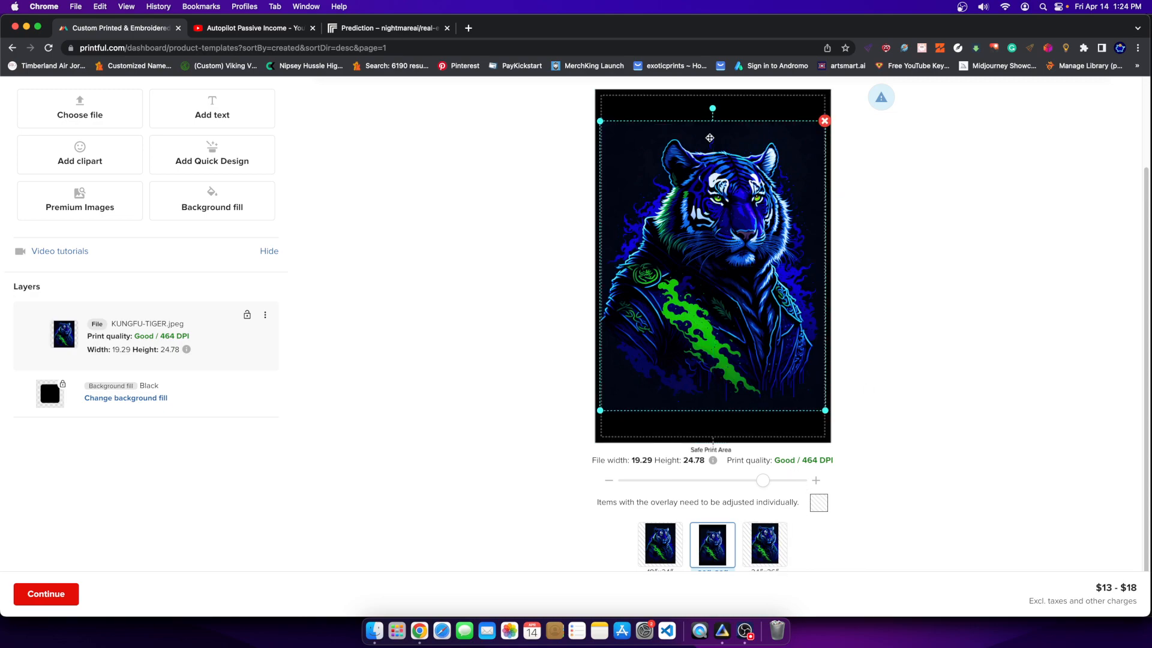
Step: Shrink the tiger artwork on the third print size to about 22.88 by 29.34 and fit it within the safe print area's width
{"action": "mouse_move", "coordinate": [767, 535]}
{"action": "left_click", "coordinate": [766, 541]}
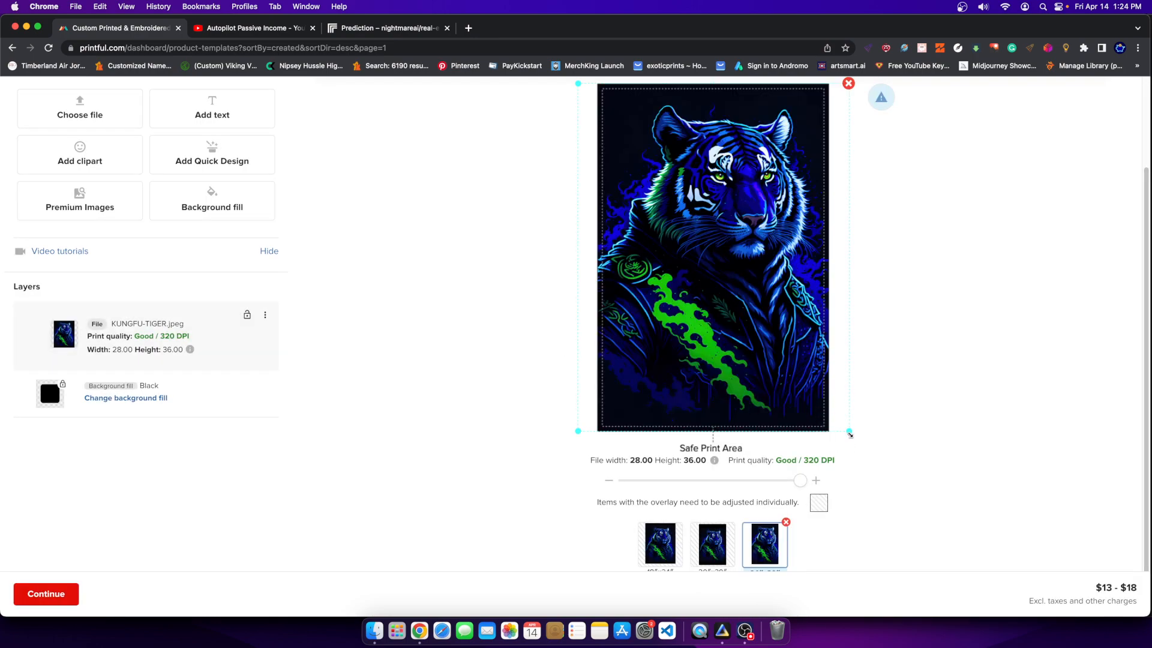
{"action": "left_click_drag", "start_coordinate": [849, 434], "coordinate": [819, 405]}
{"action": "left_click", "coordinate": [838, 420]}
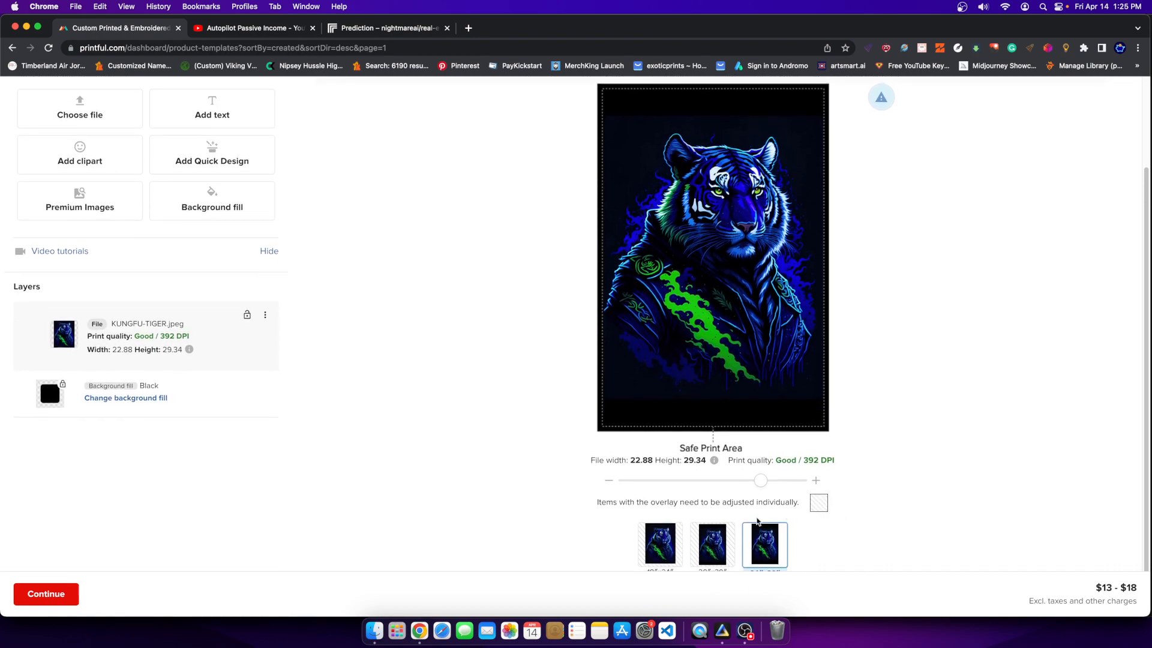
{"action": "mouse_move", "coordinate": [663, 547]}
{"action": "left_click", "coordinate": [791, 279]}
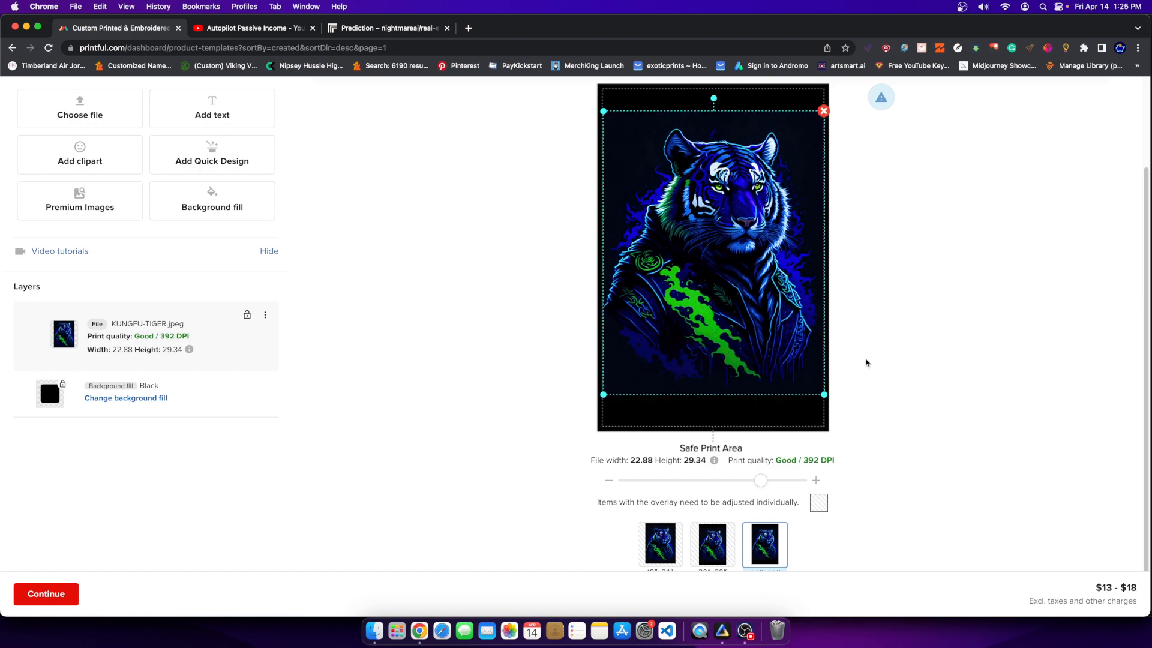
Step: Return to the first print size and review the tiger artwork's dimensions and print quality
{"action": "left_click", "coordinate": [670, 566]}
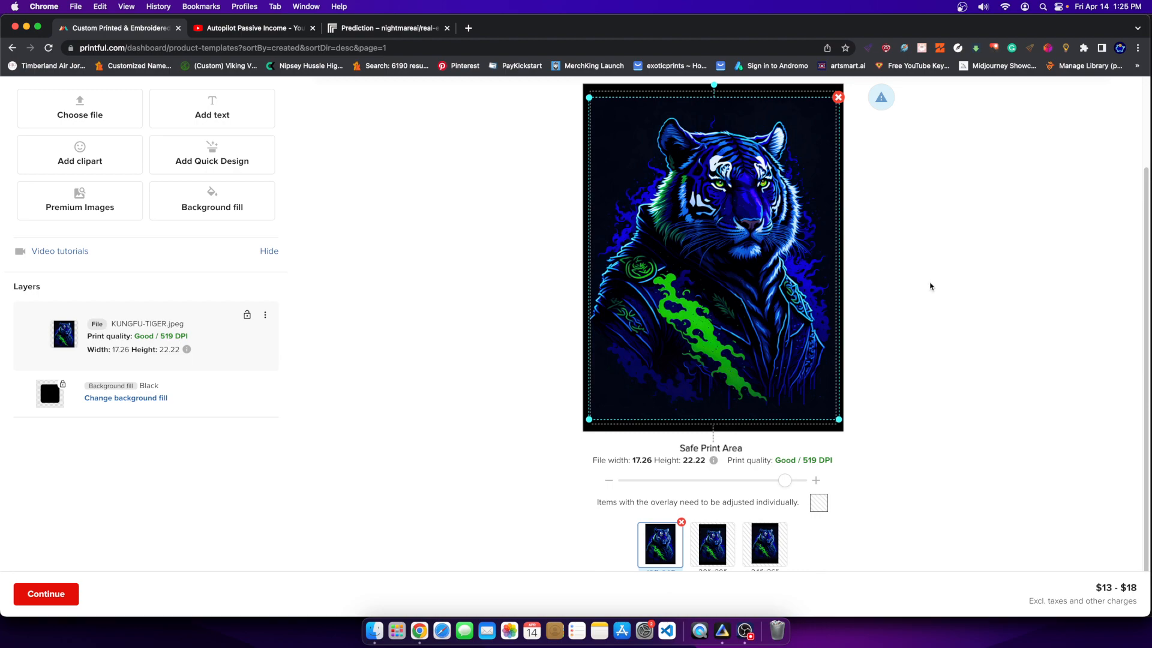
{"action": "scroll", "coordinate": [713, 435], "scroll_direction": "up", "scroll_amount": 2}
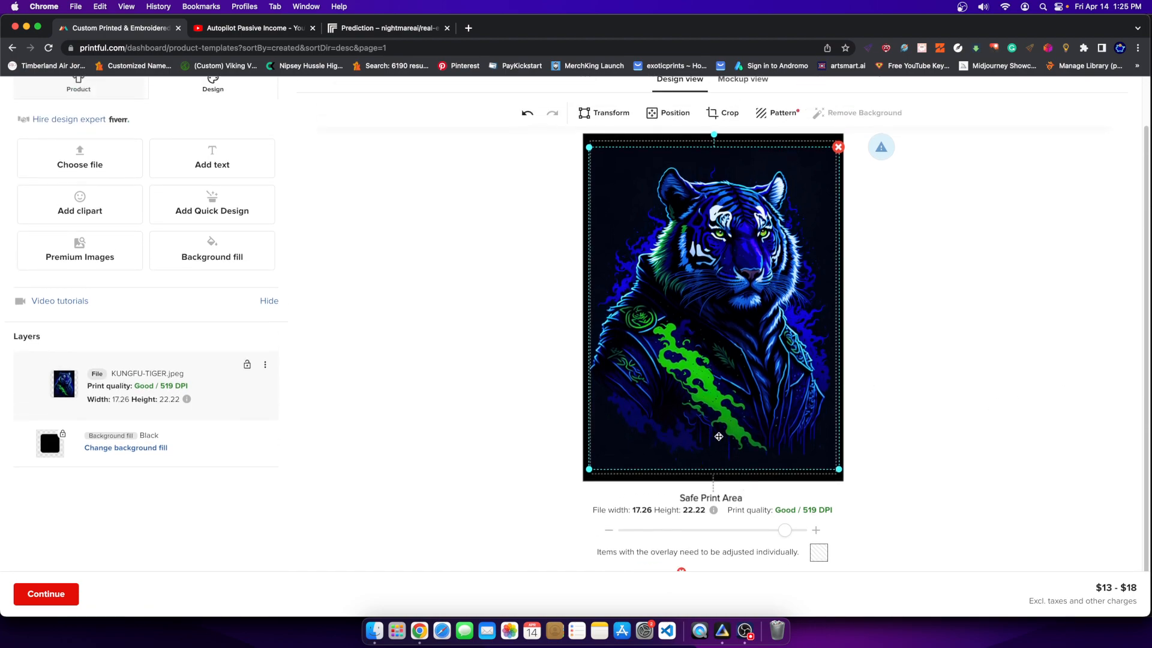
{"action": "scroll", "coordinate": [624, 385], "scroll_direction": "down", "scroll_amount": 2}
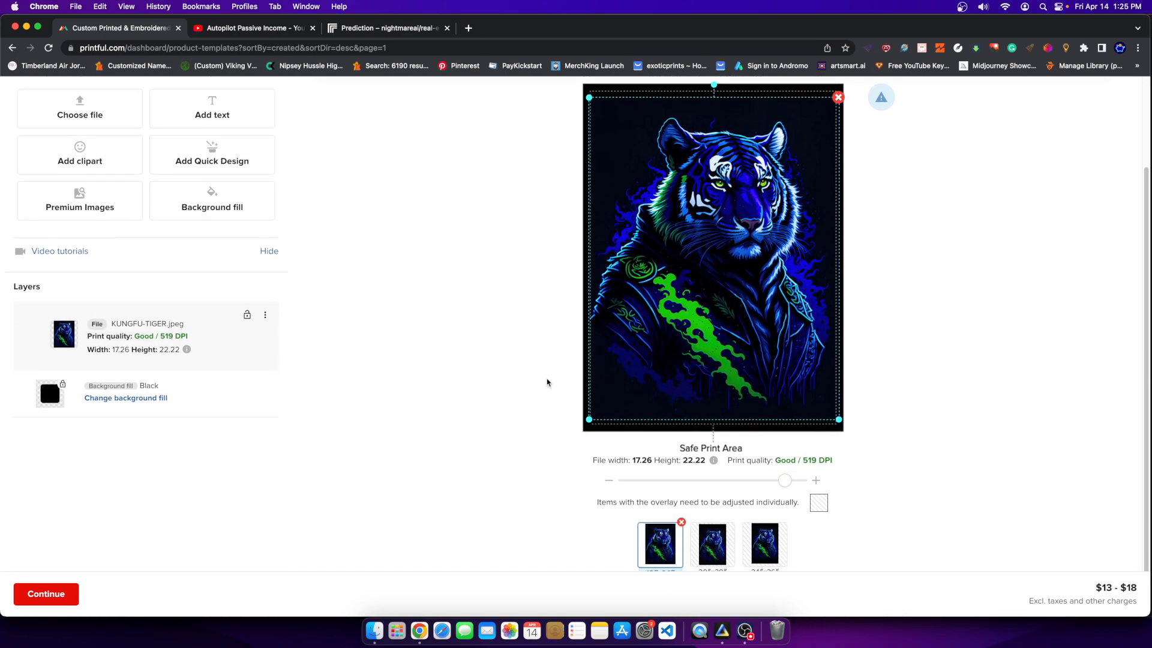
{"action": "scroll", "coordinate": [547, 382], "scroll_direction": "up", "scroll_amount": 4}
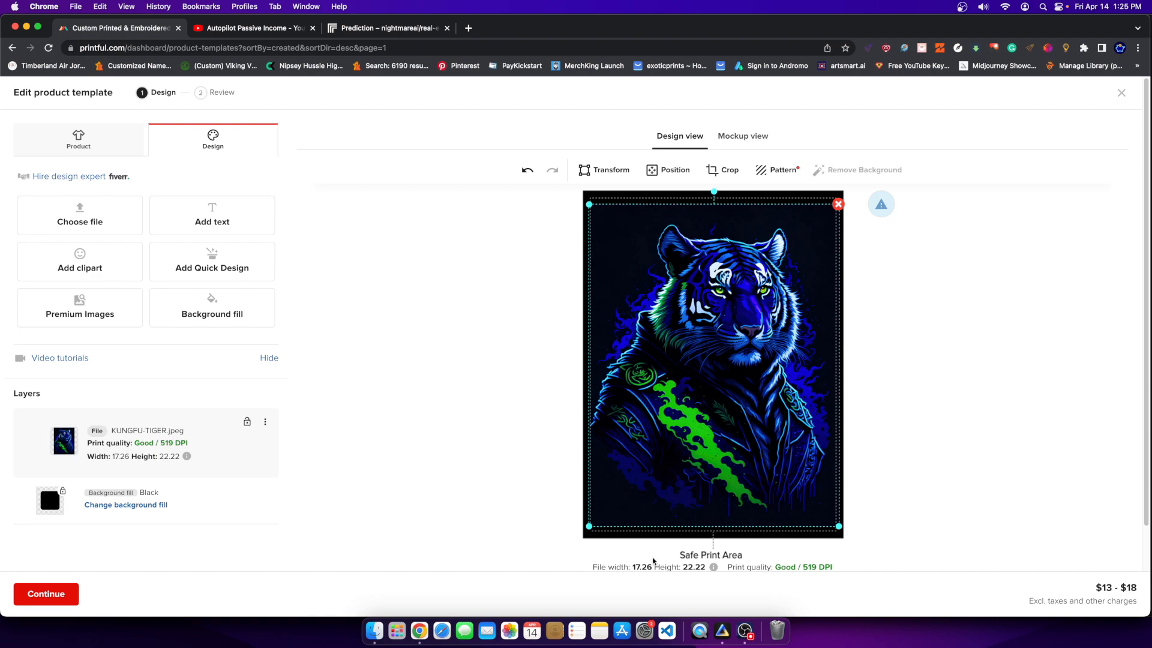
{"action": "left_click", "coordinate": [745, 631]}
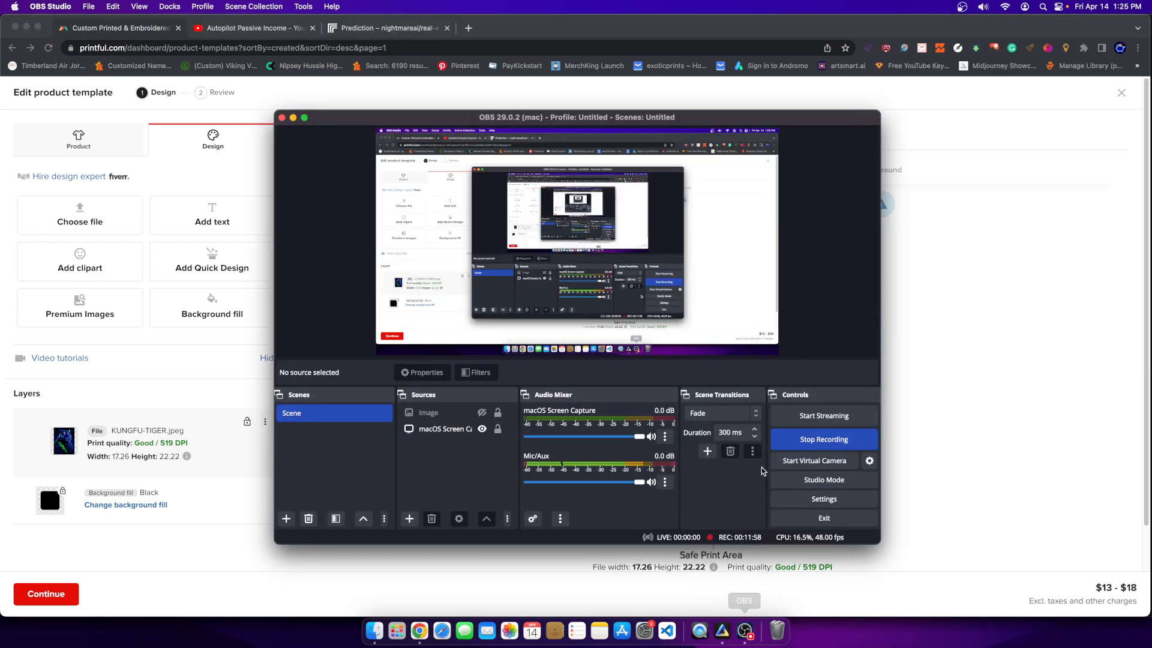